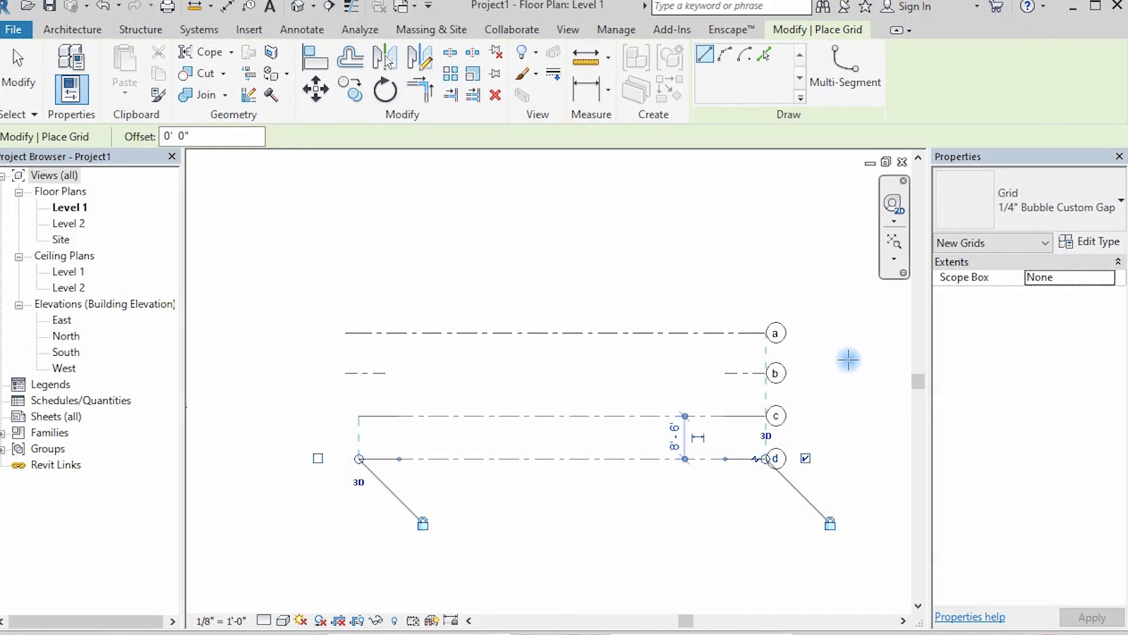
Undo the previously drawn practice grid lines until the Level 1 plan contains no grids
{"action": "key", "text": "ctrl+z"}
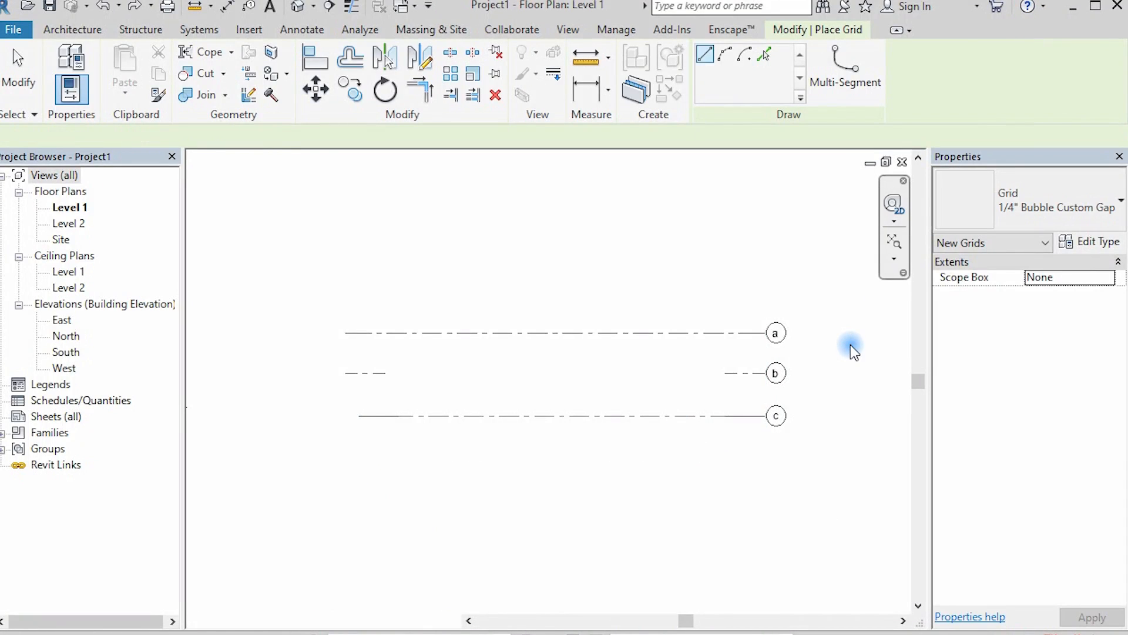
{"action": "key", "text": "Escape"}
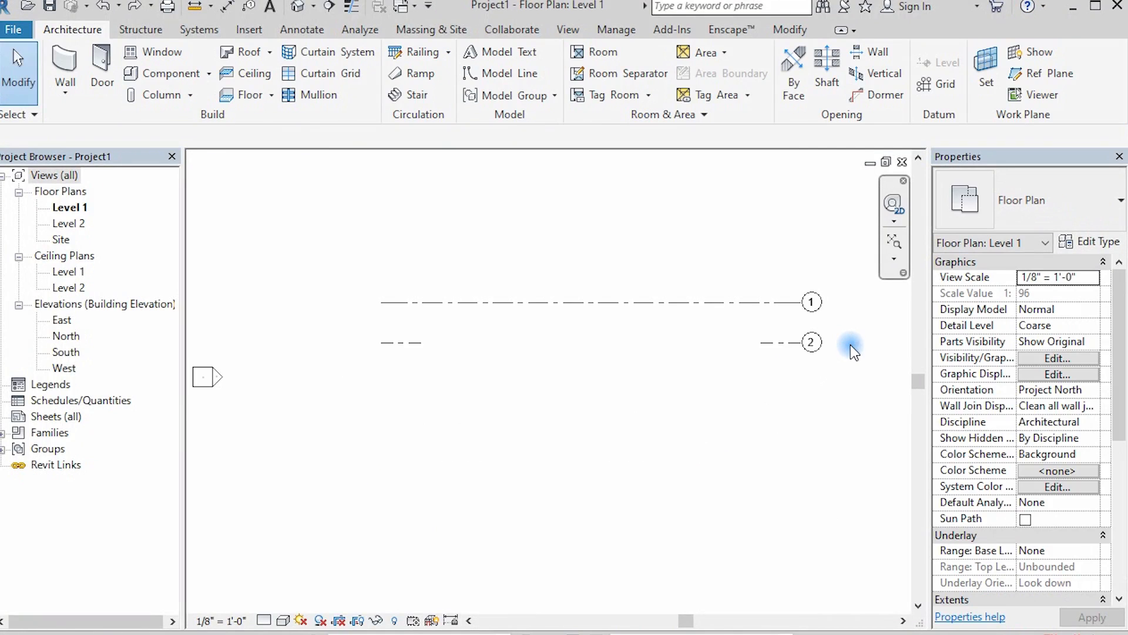
{"action": "key", "text": "ctrl+z"}
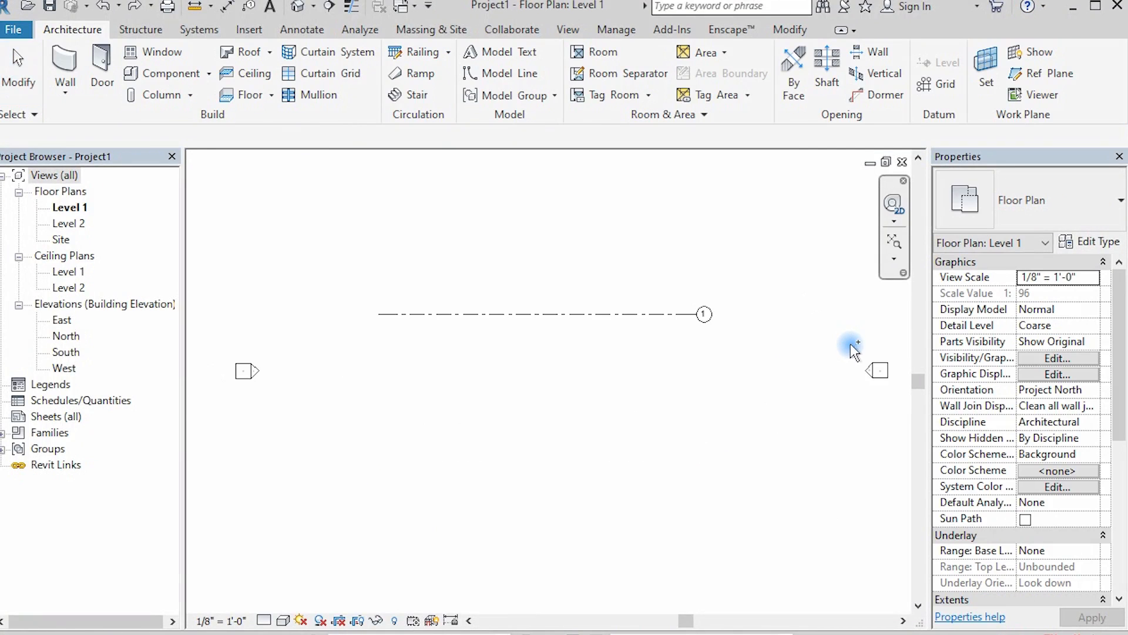
{"action": "key", "text": "ctrl+z"}
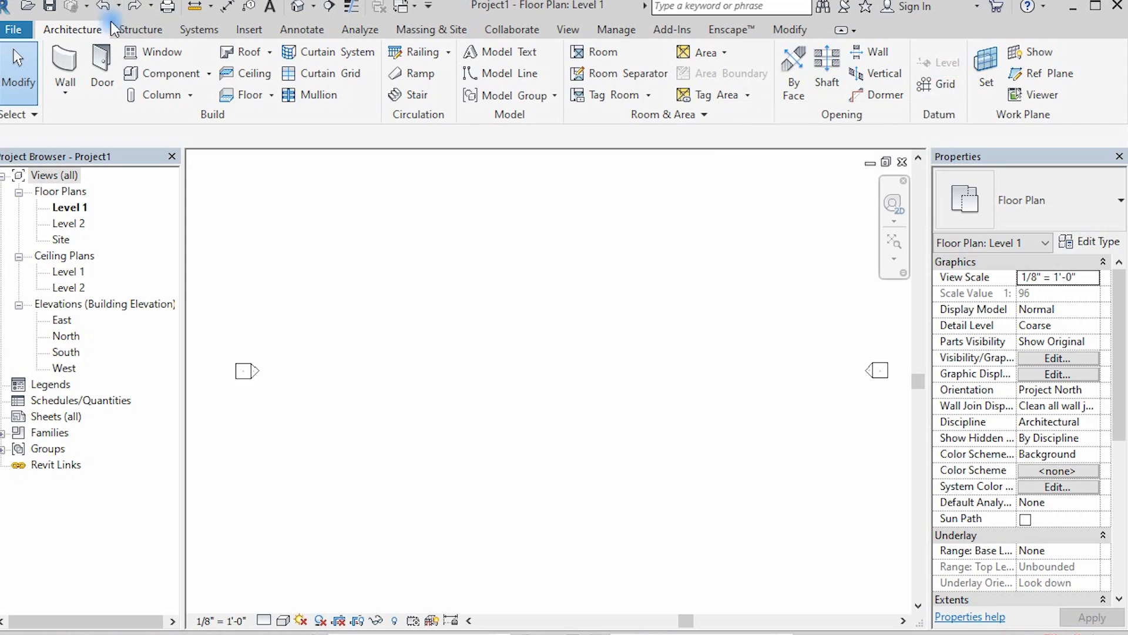
Draw two parallel horizontal grid lines of equal length, 8' apart, ending each at its left end to place the bubble there
{"action": "left_click", "coordinate": [136, 30]}
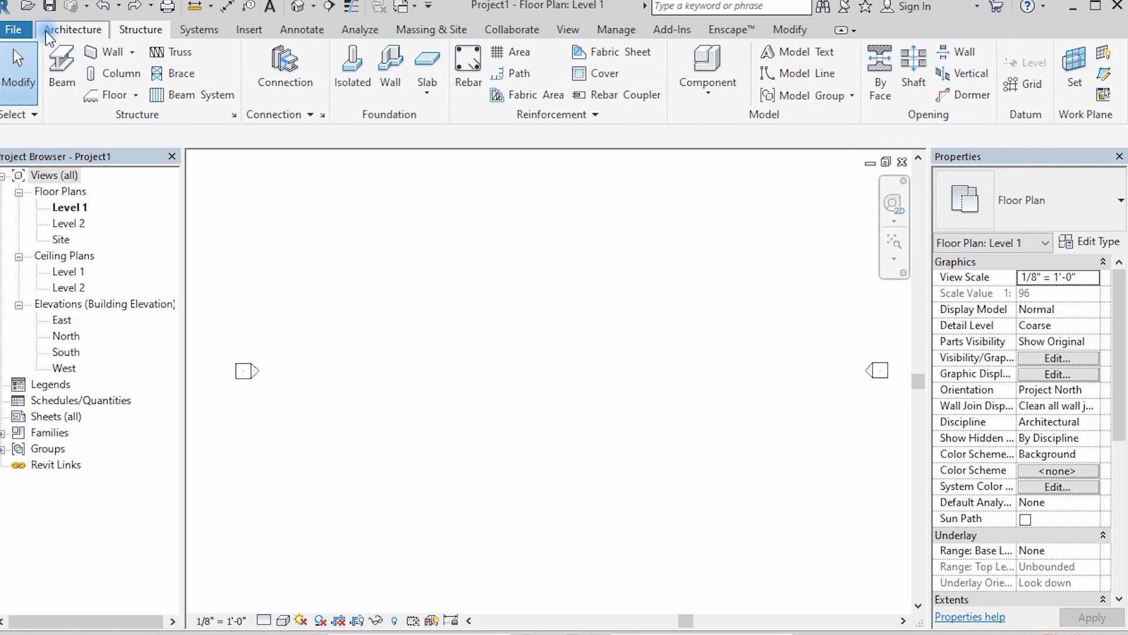
{"action": "left_click", "coordinate": [72, 34]}
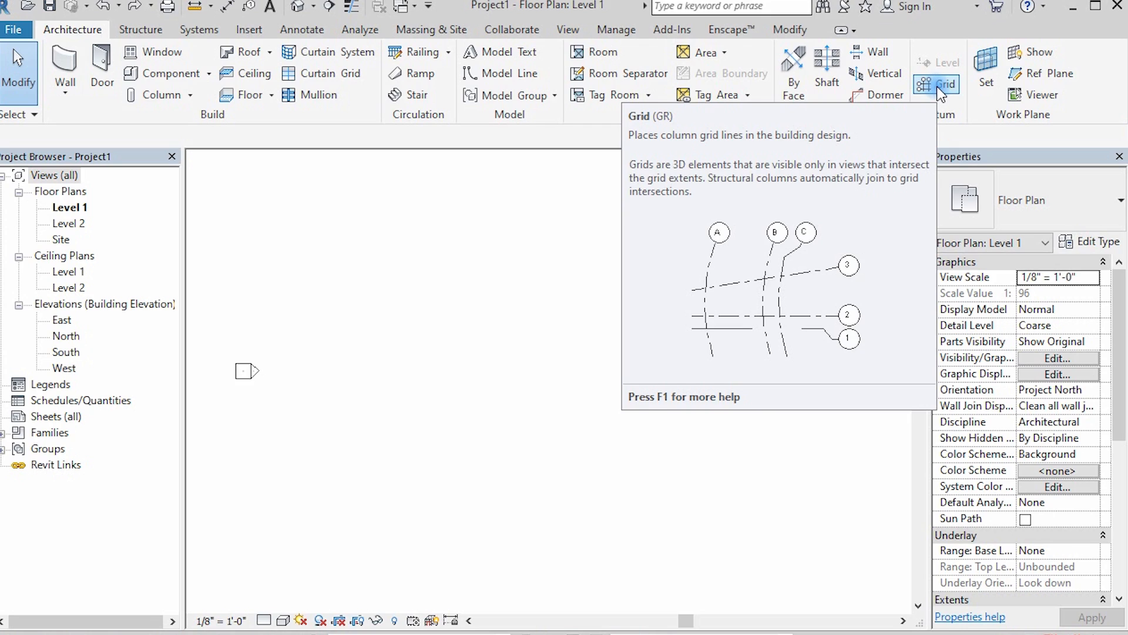
{"action": "left_click", "coordinate": [937, 86]}
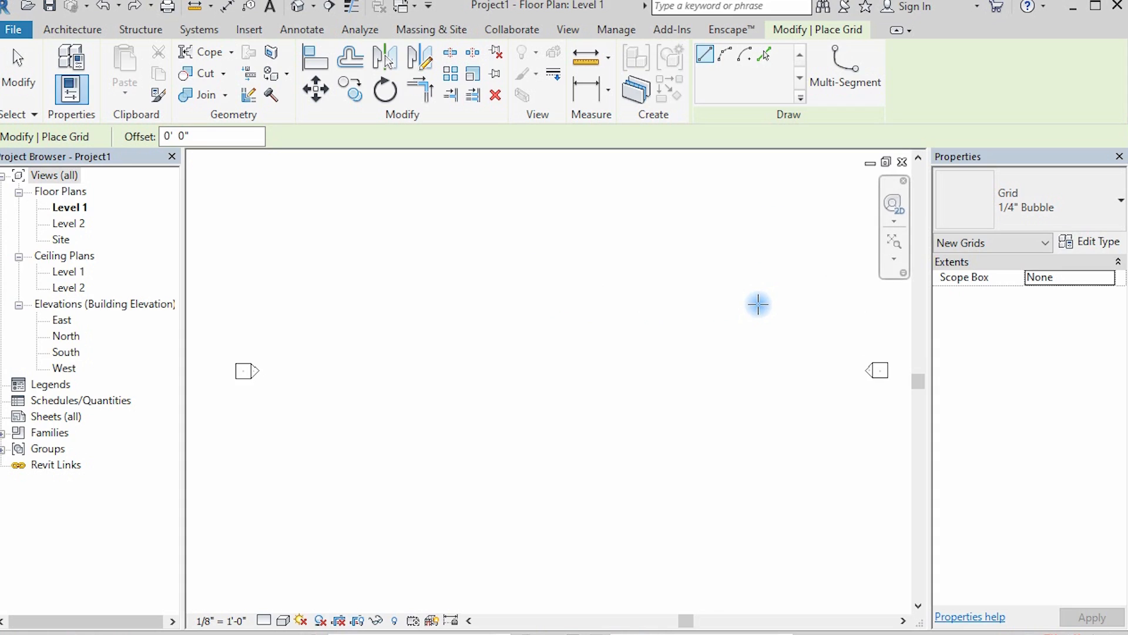
{"action": "left_click", "coordinate": [758, 303]}
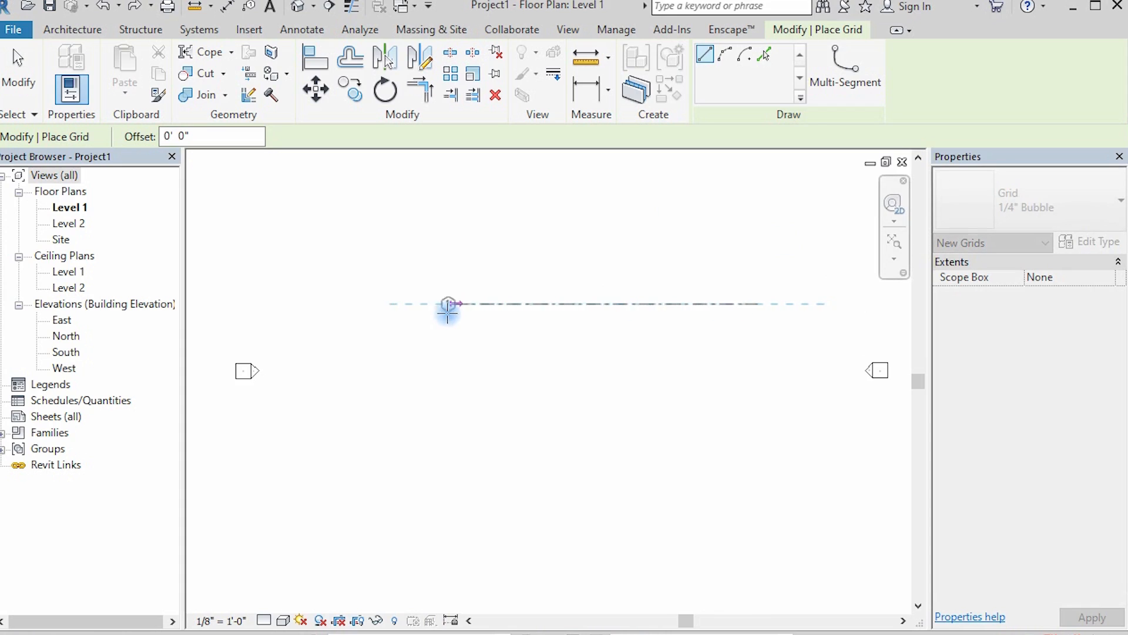
{"action": "left_click", "coordinate": [413, 304]}
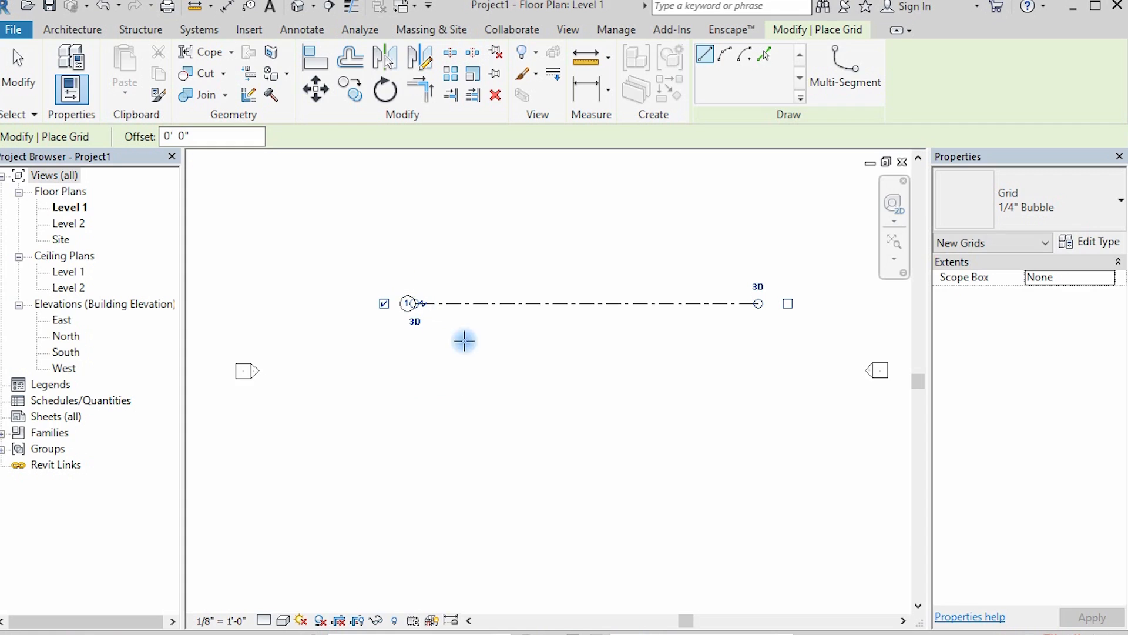
{"action": "left_click", "coordinate": [754, 334]}
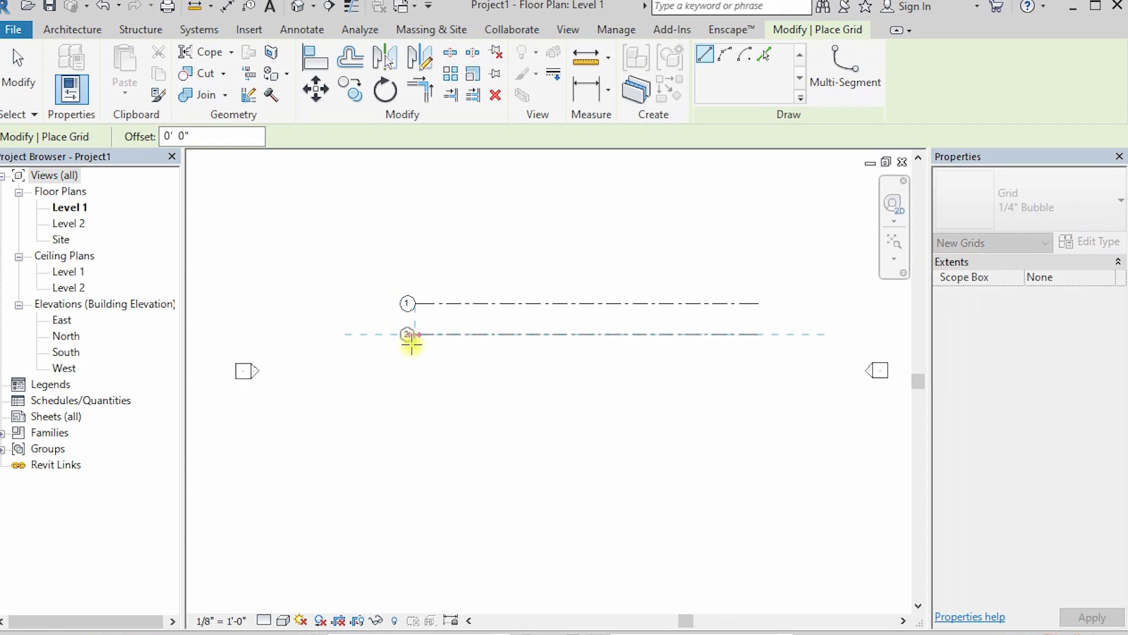
{"action": "left_click", "coordinate": [411, 344]}
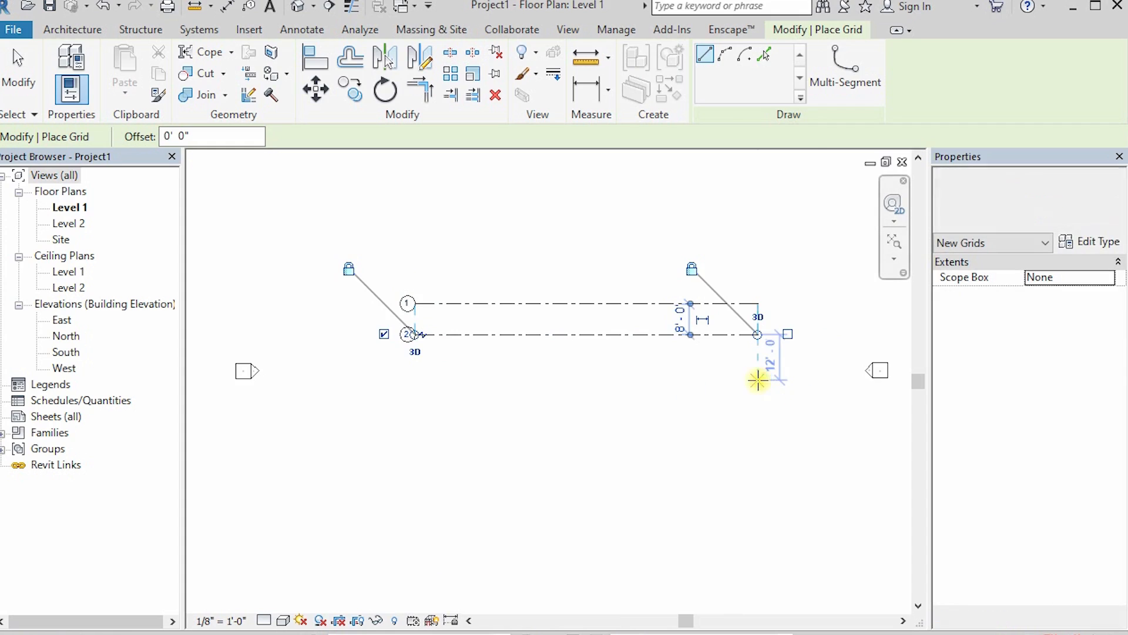
Add two more horizontal grid lines below, each spaced 12' from the previous one and aligned with the existing ends
{"action": "left_click", "coordinate": [758, 381]}
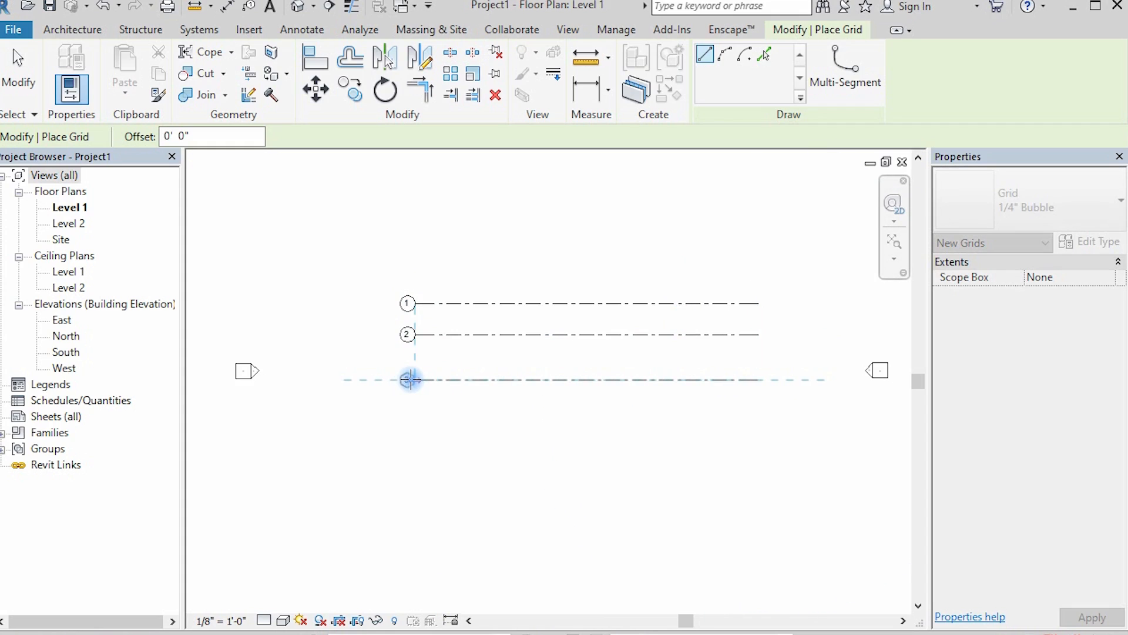
{"action": "left_click", "coordinate": [411, 380]}
{"action": "left_click", "coordinate": [756, 422]}
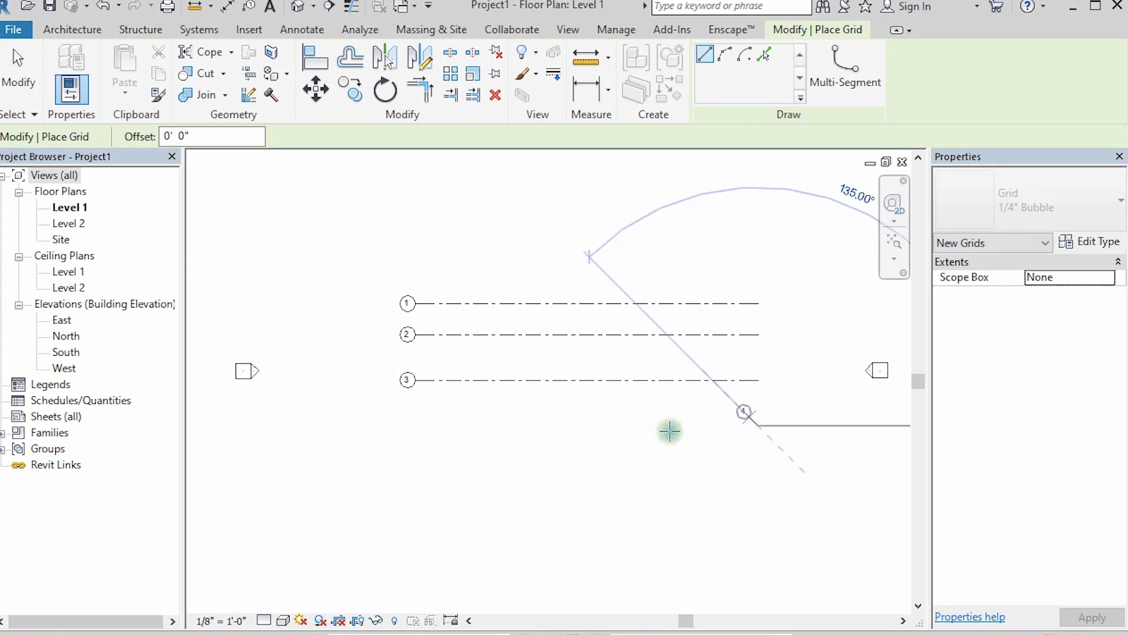
{"action": "left_click", "coordinate": [411, 424]}
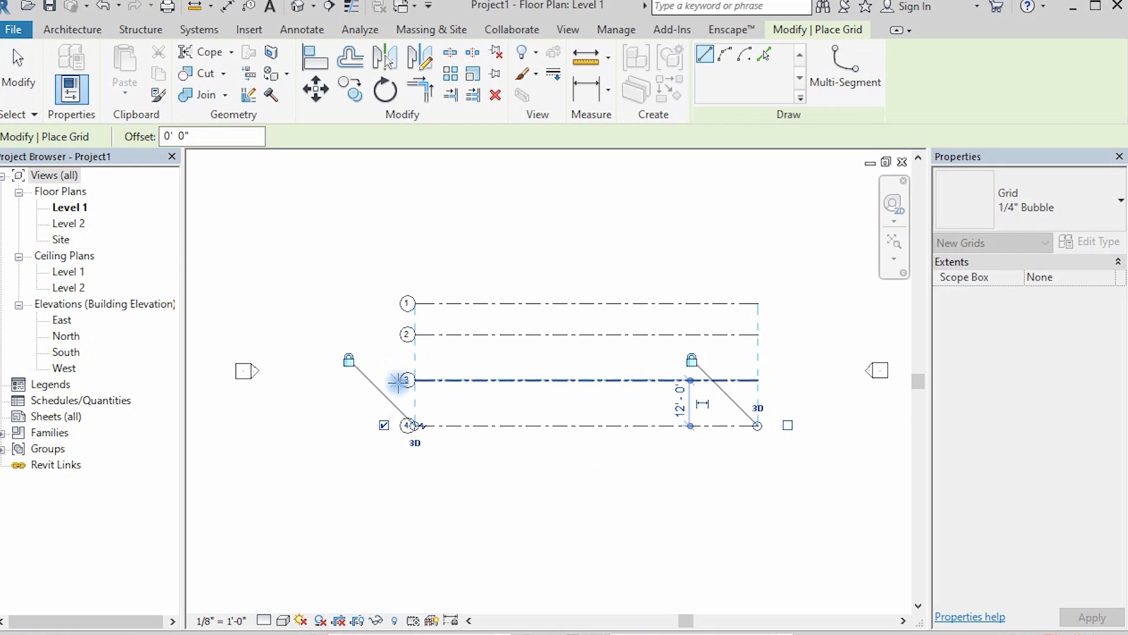
{"action": "scroll", "coordinate": [412, 343], "scroll_direction": "up", "scroll_amount": 1}
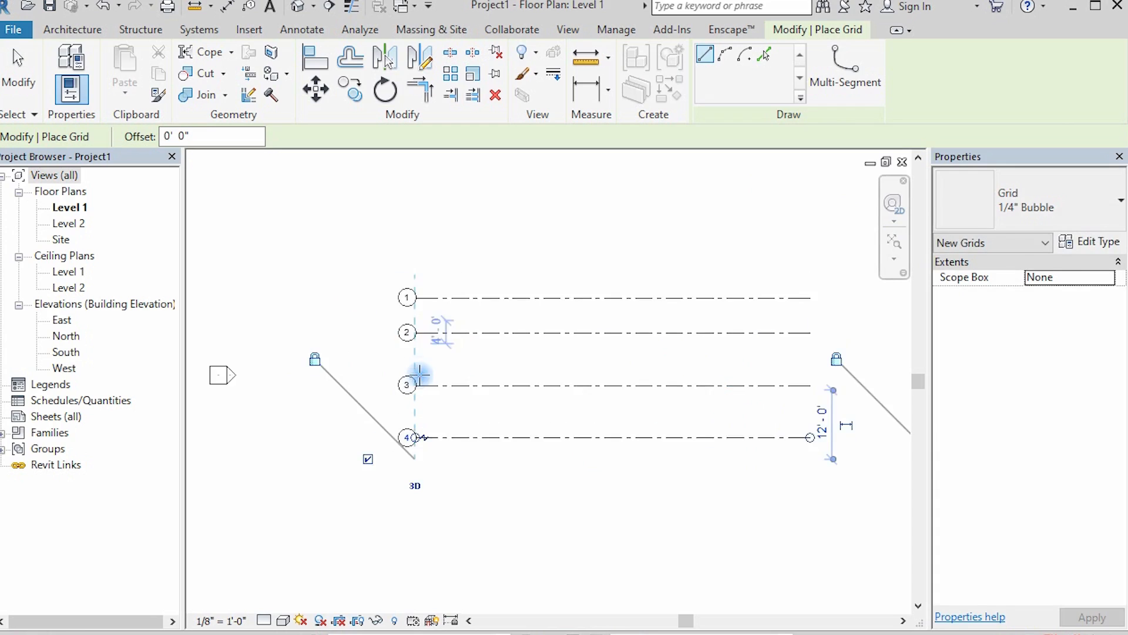
{"action": "scroll", "coordinate": [419, 374], "scroll_direction": "up", "scroll_amount": 3}
{"action": "scroll", "coordinate": [314, 383], "scroll_direction": "down", "scroll_amount": 1}
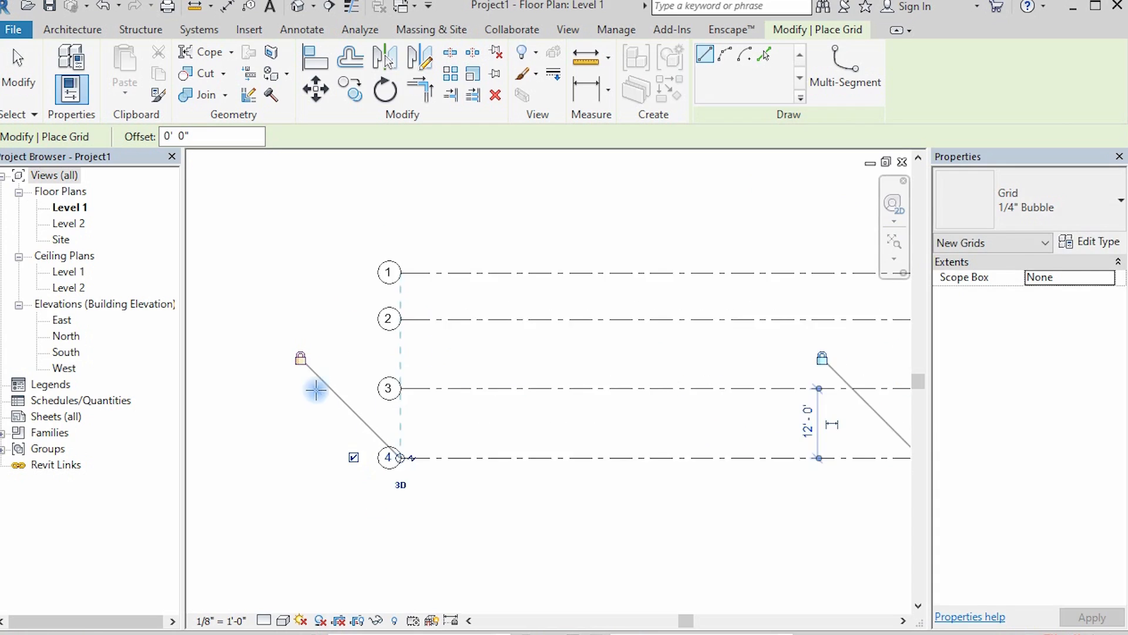
{"action": "scroll", "coordinate": [315, 383], "scroll_direction": "down", "scroll_amount": 2}
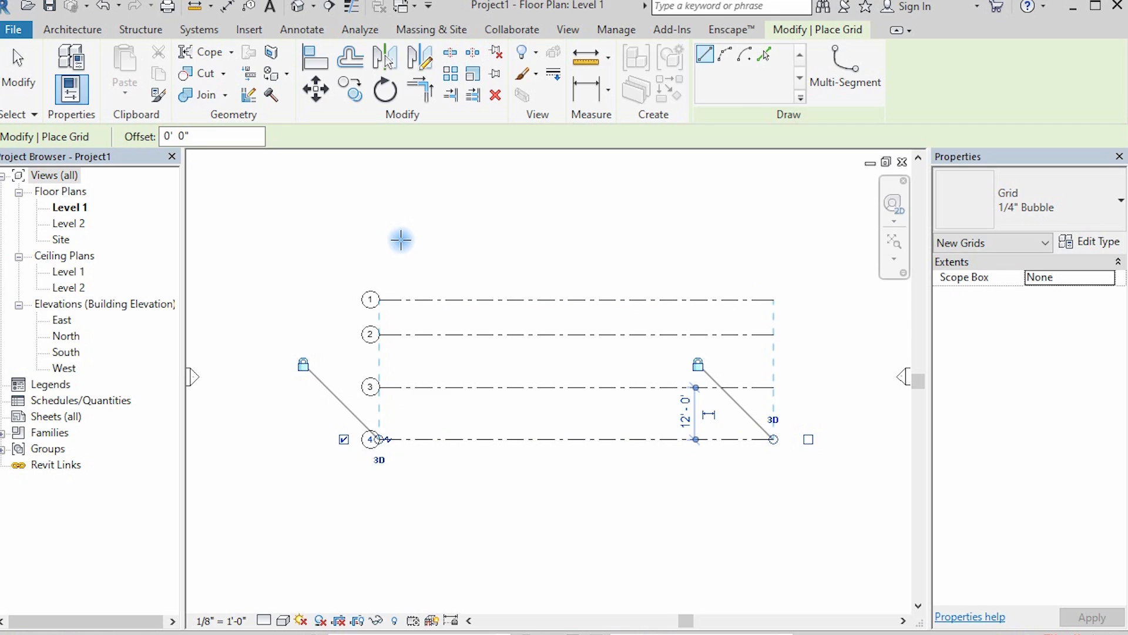
{"action": "key", "text": "Escape"}
{"action": "key", "text": "Escape"}
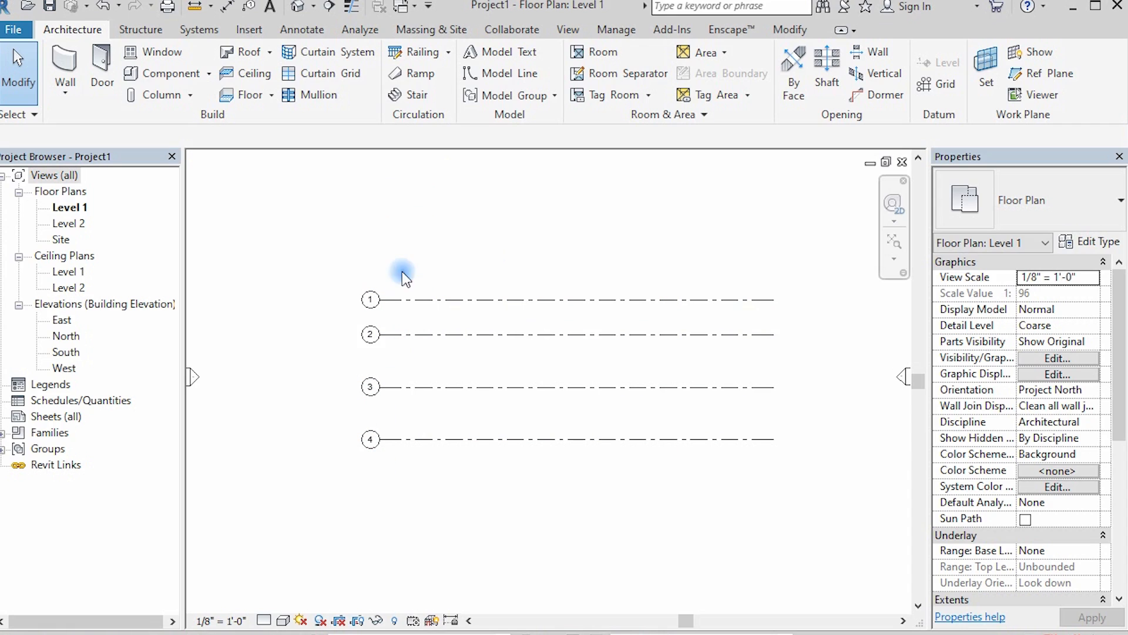
Draw a vertical grid line from above grid 1 to below grid 4, crossing all four just inside their bubble ends
{"action": "left_click", "coordinate": [945, 84]}
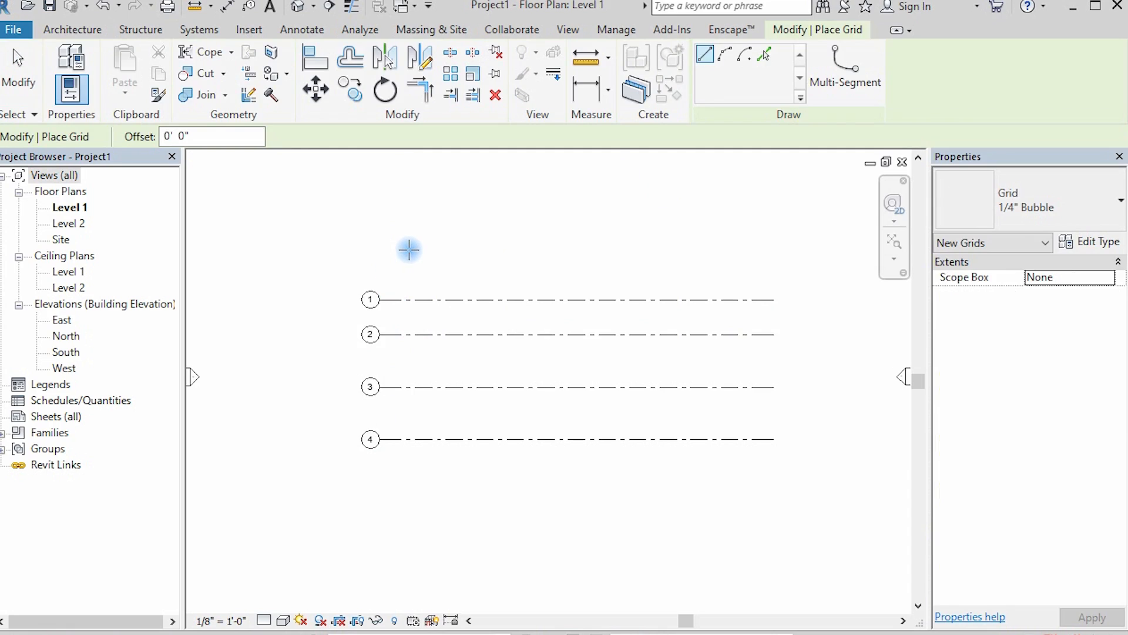
{"action": "left_click", "coordinate": [395, 244]}
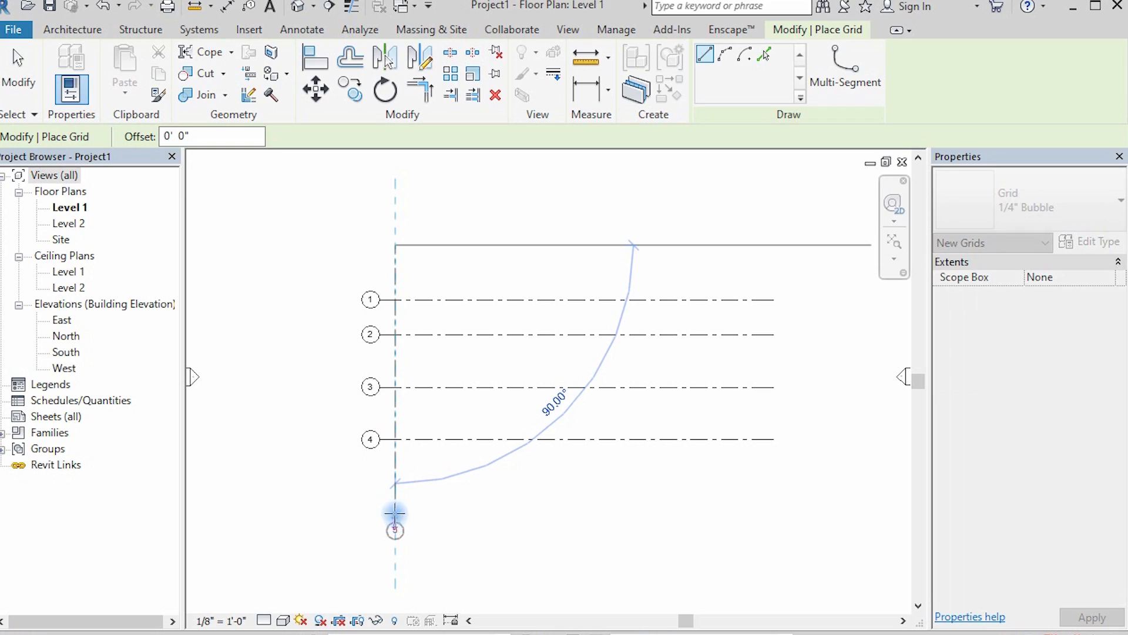
{"action": "left_click", "coordinate": [395, 480]}
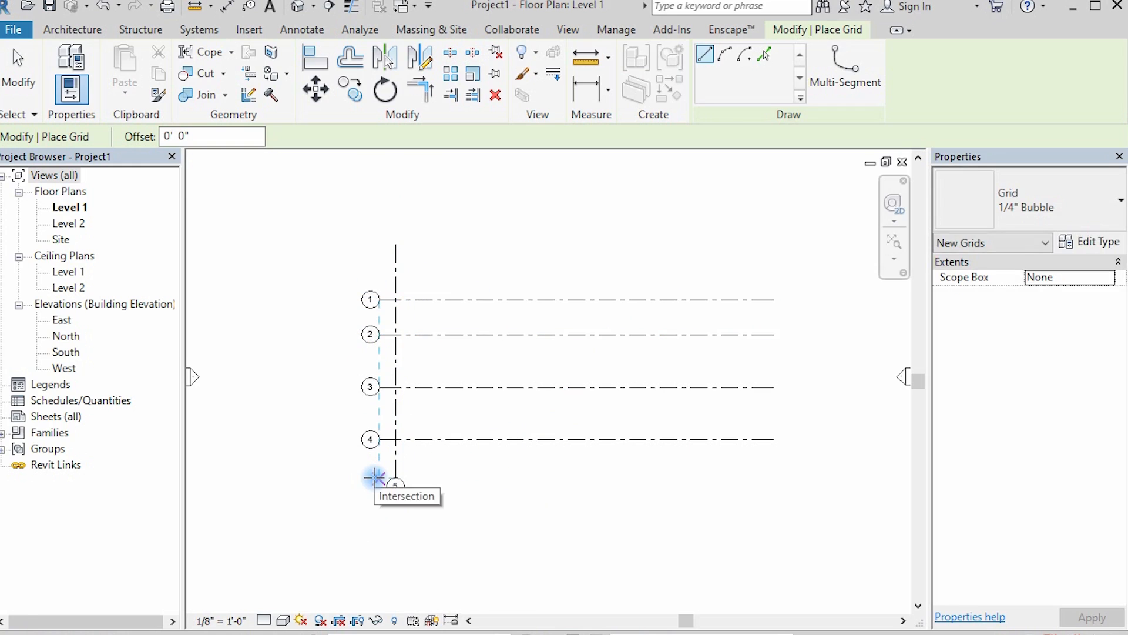
{"action": "scroll", "coordinate": [396, 504], "scroll_direction": "up", "scroll_amount": 2}
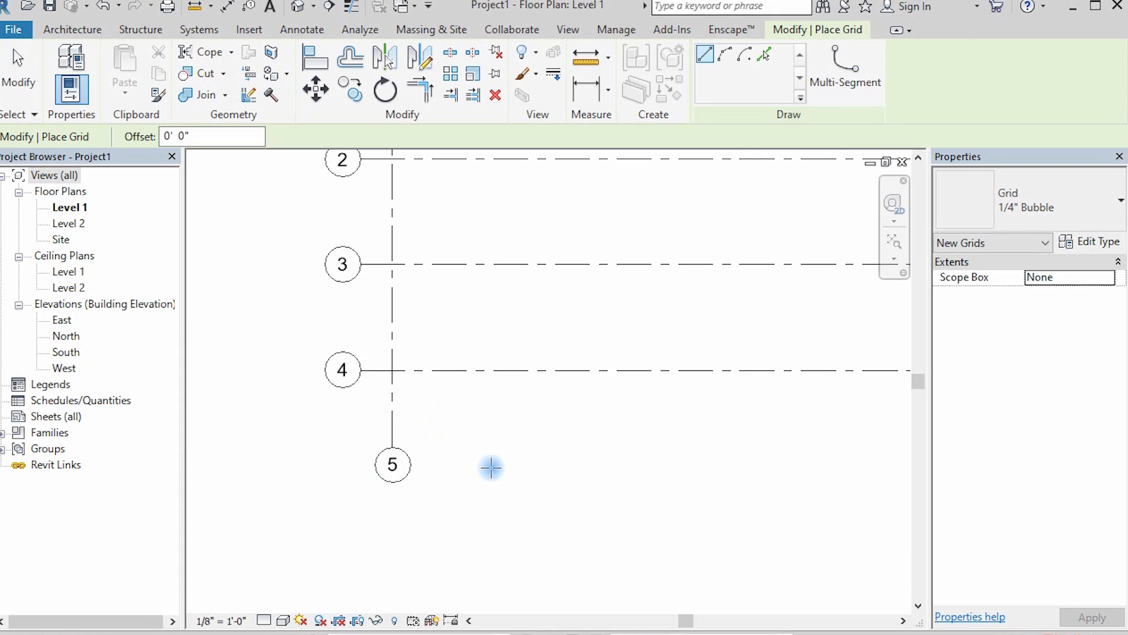
{"action": "key", "text": "Escape"}
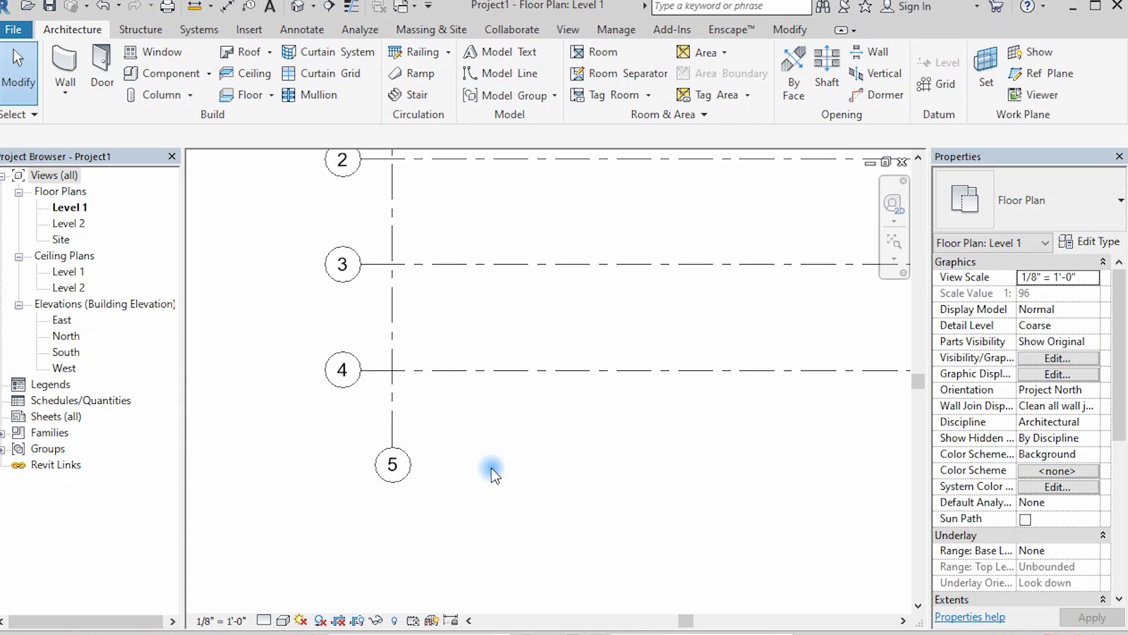
Rename the vertical grid line as A
{"action": "left_click", "coordinate": [408, 466]}
{"action": "left_click", "coordinate": [400, 474]}
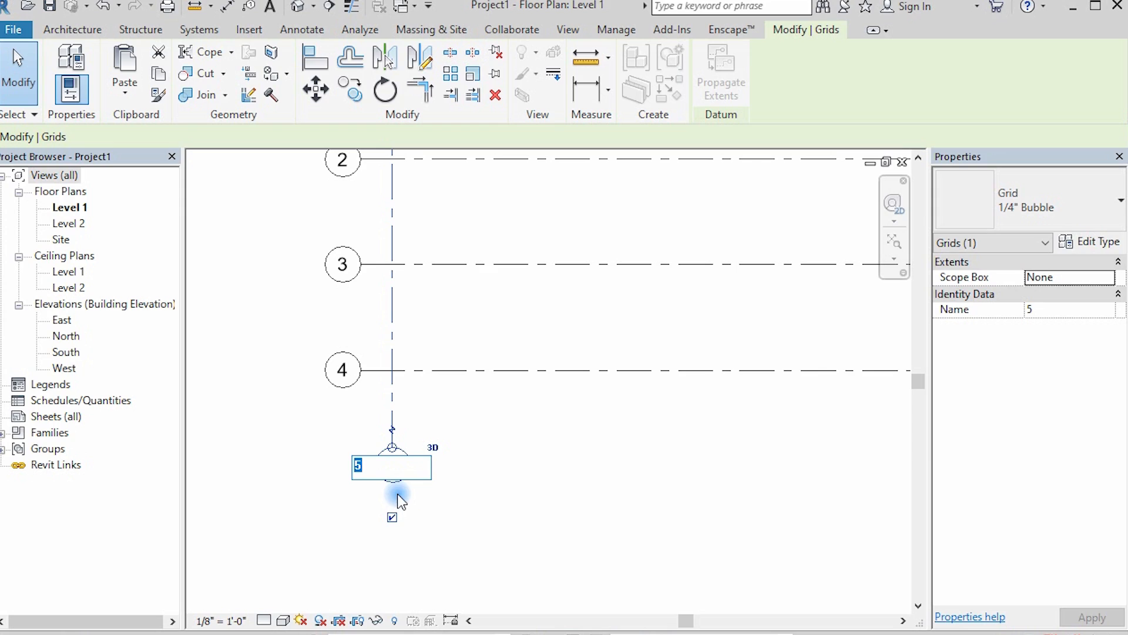
{"action": "type", "text": "a"}
{"action": "key", "text": "Return"}
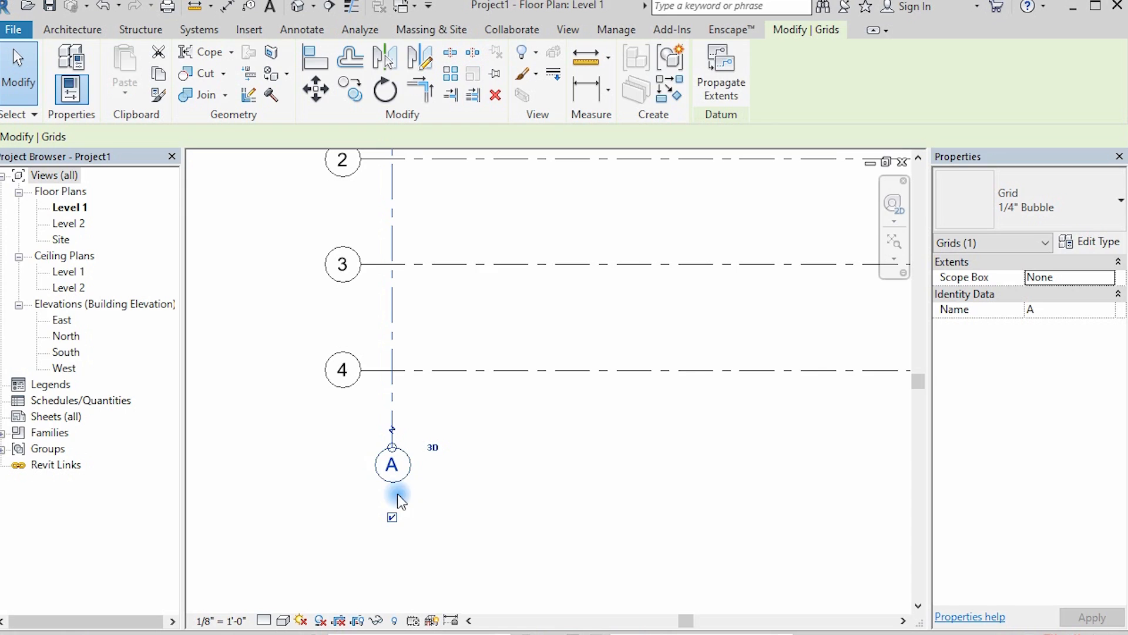
Draw a second vertical grid line 9' to the right of grid A, aligned with its top and bottom ends
{"action": "scroll", "coordinate": [412, 493], "scroll_direction": "down", "scroll_amount": 2}
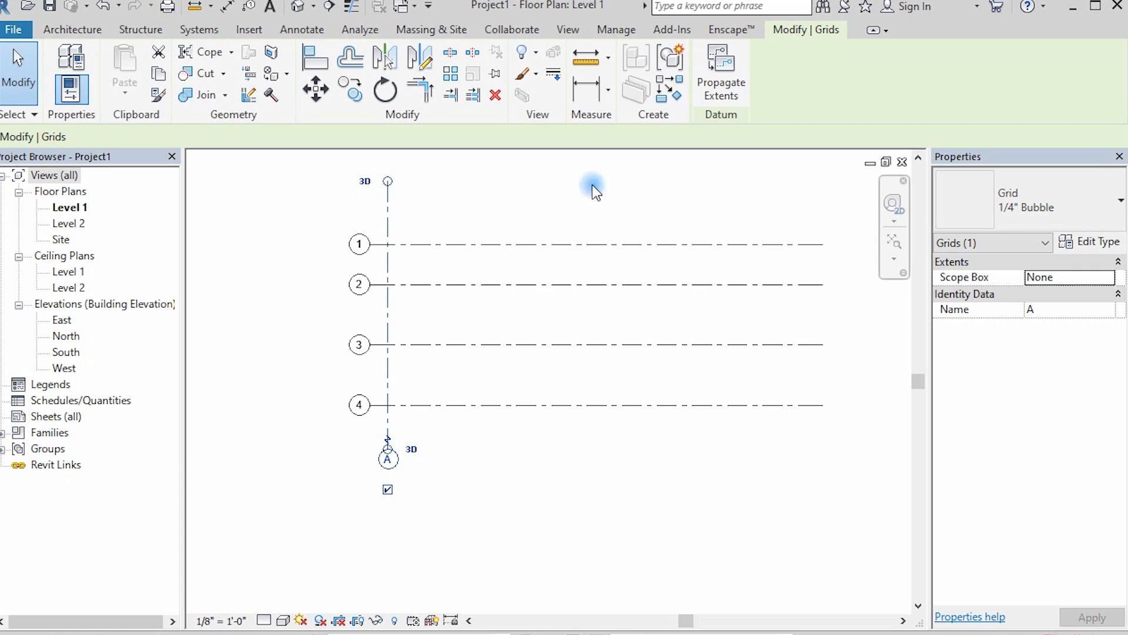
{"action": "left_click", "coordinate": [73, 30]}
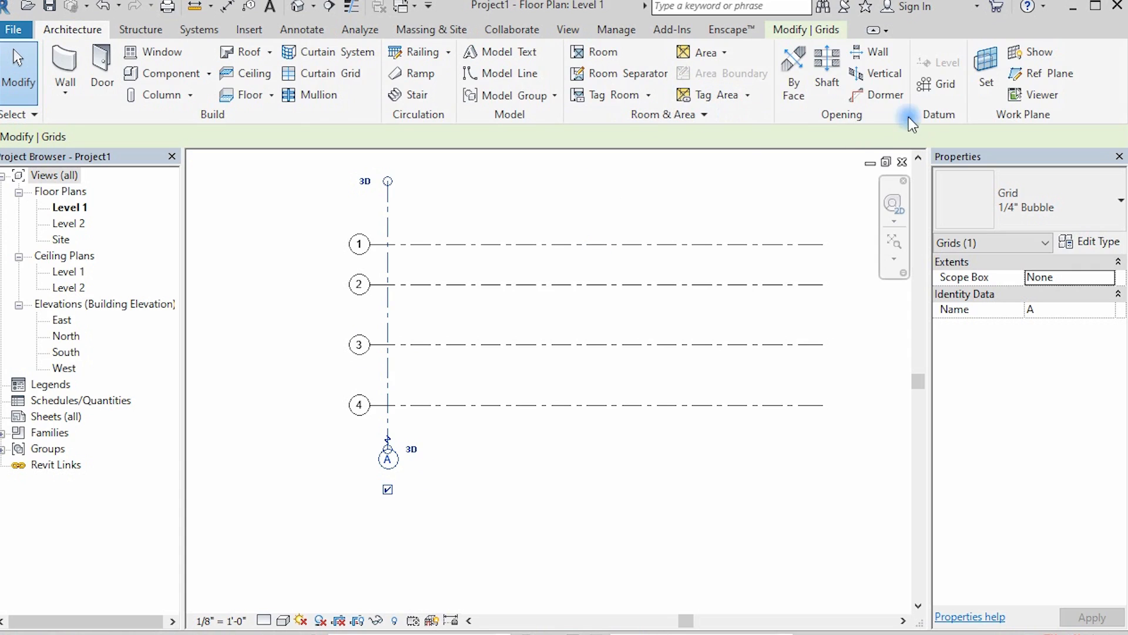
{"action": "left_click", "coordinate": [940, 85]}
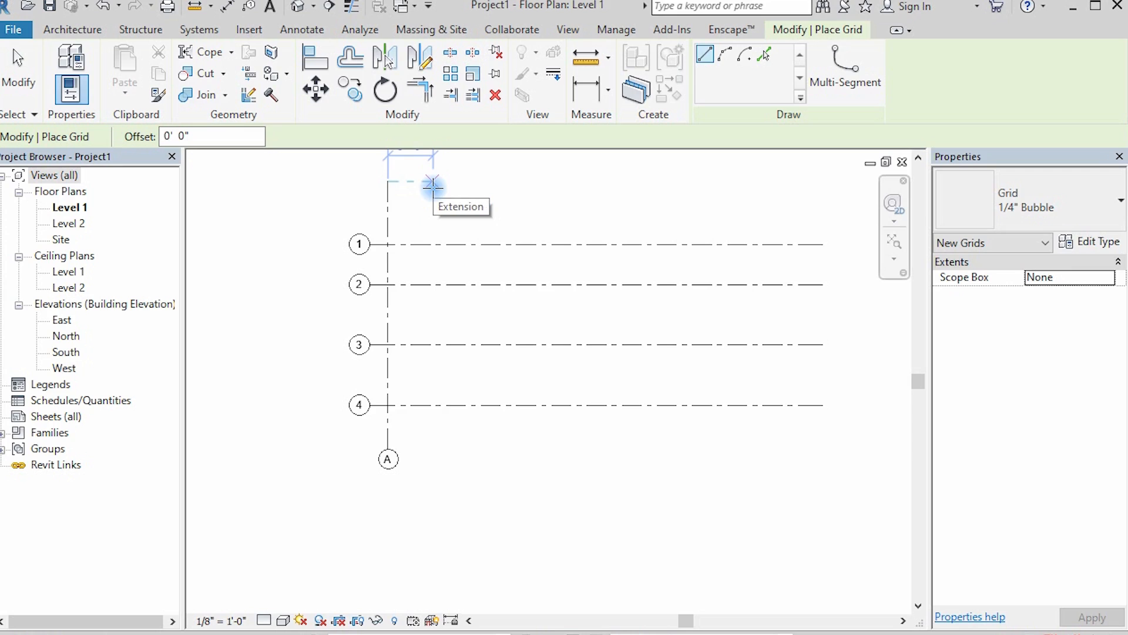
{"action": "left_click", "coordinate": [433, 183]}
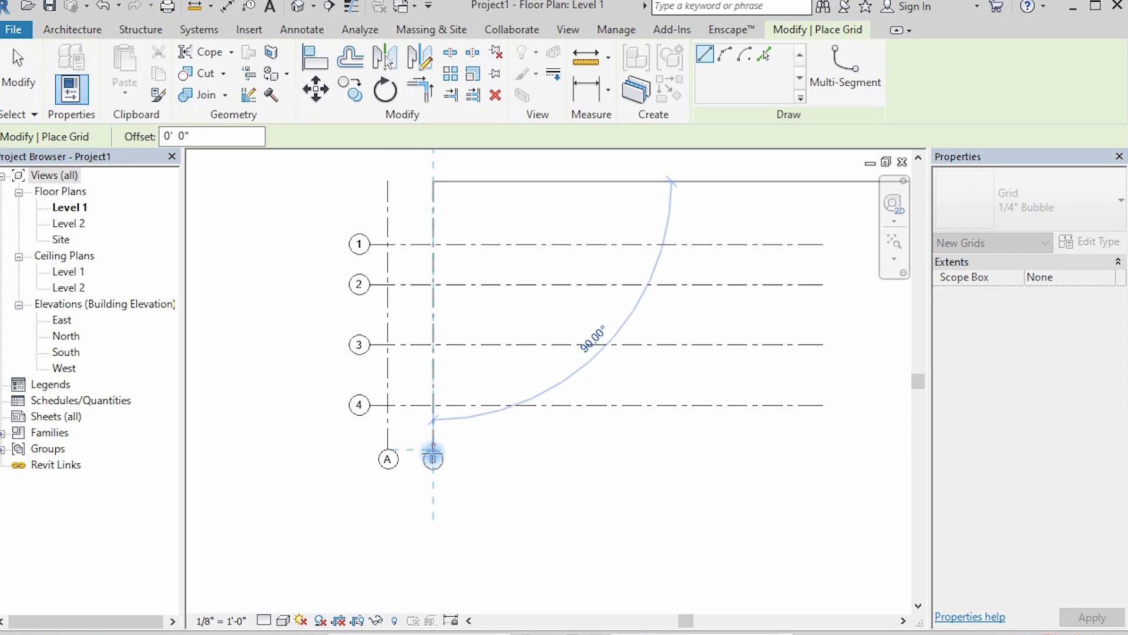
{"action": "left_click", "coordinate": [433, 457]}
{"action": "scroll", "coordinate": [503, 487], "scroll_direction": "up", "scroll_amount": 3}
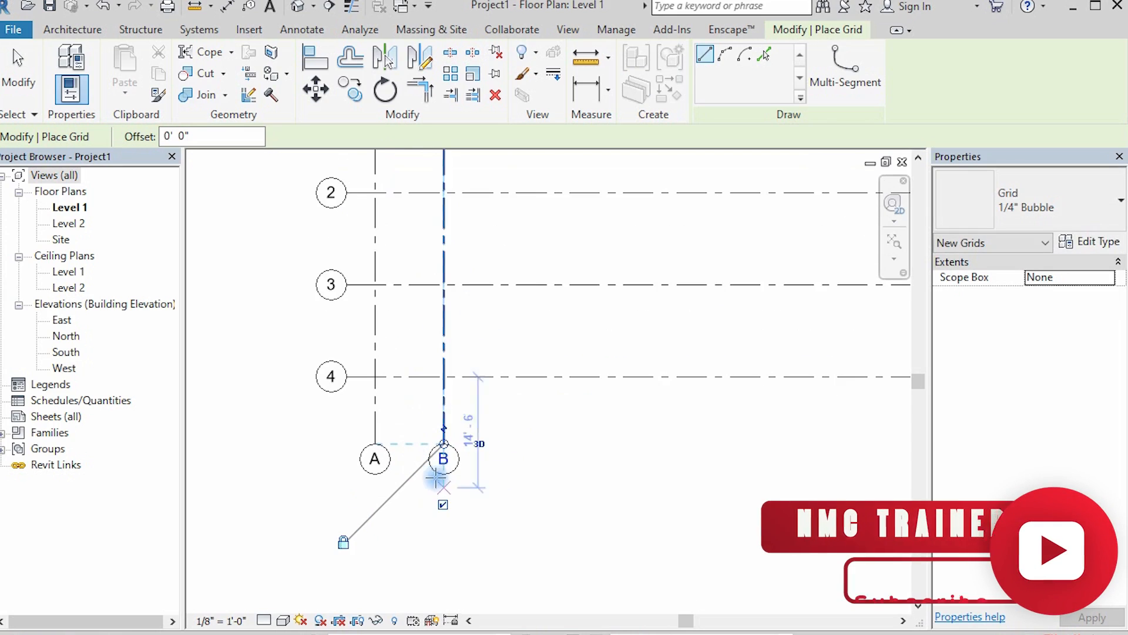
{"action": "scroll", "coordinate": [424, 515], "scroll_direction": "down", "scroll_amount": 2}
{"action": "scroll", "coordinate": [504, 477], "scroll_direction": "down", "scroll_amount": 1}
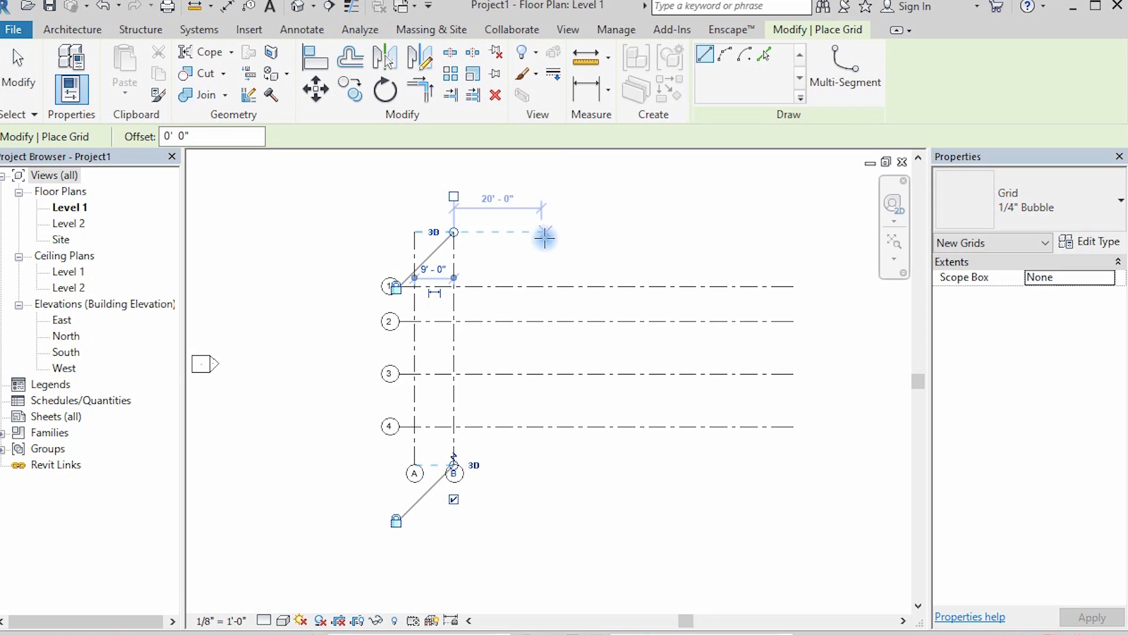
Draw three more vertical grid lines right of grid B, spacing the second about 13' 10" from the first and the third 20' further
{"action": "left_click", "coordinate": [508, 232]}
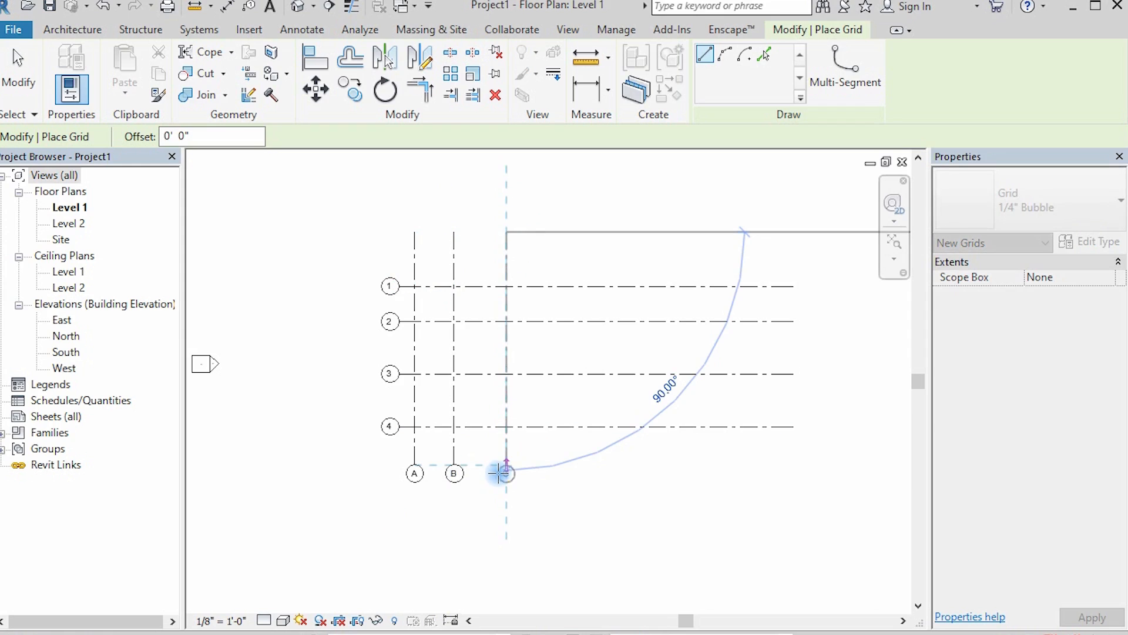
{"action": "left_click", "coordinate": [506, 472]}
{"action": "left_click", "coordinate": [567, 245]}
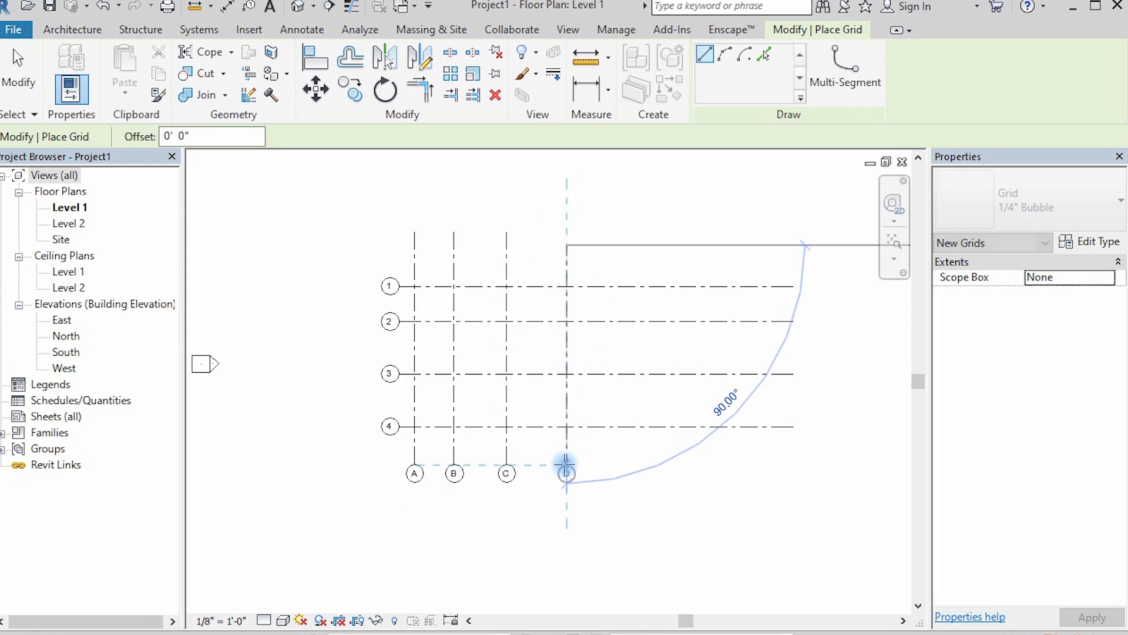
{"action": "left_click", "coordinate": [565, 470]}
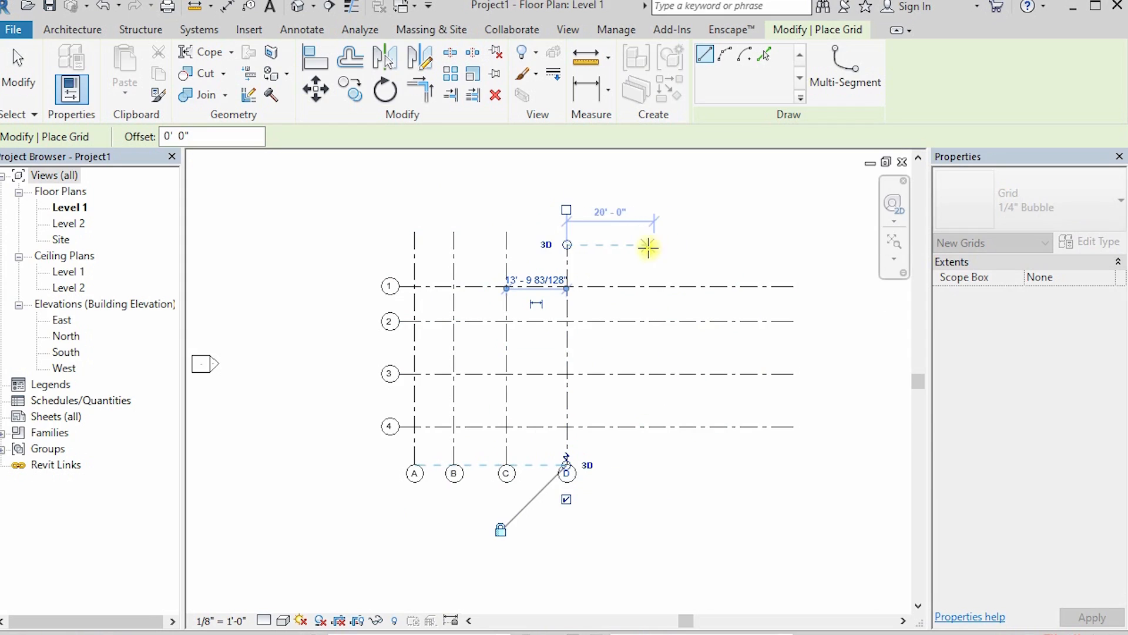
{"action": "left_click", "coordinate": [654, 245]}
{"action": "left_click", "coordinate": [654, 472]}
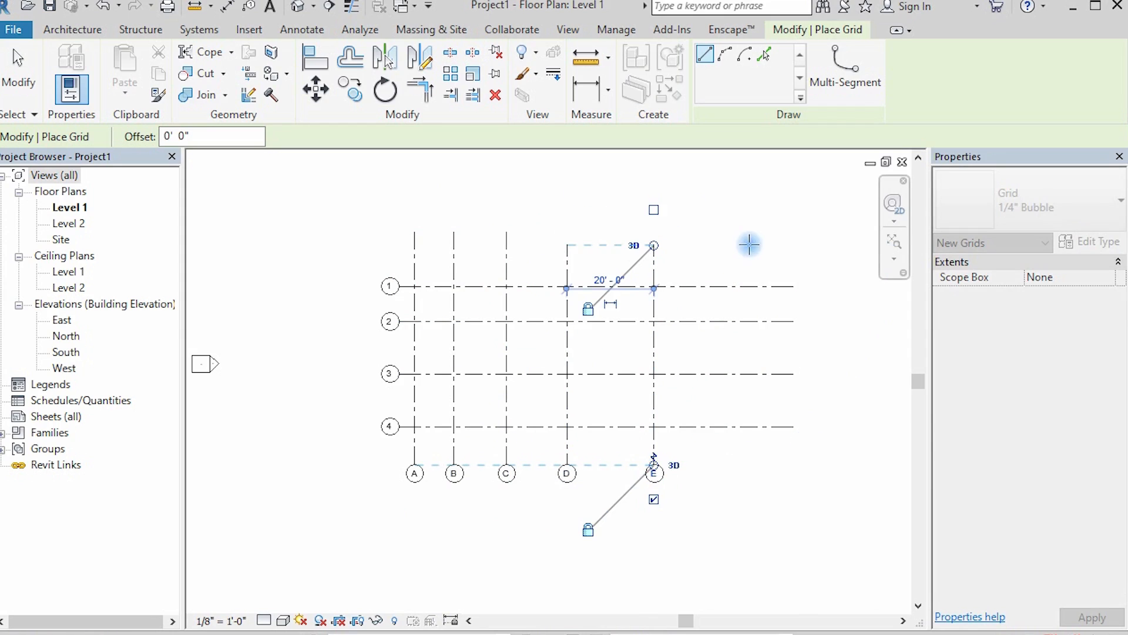
Draw two more vertical grid lines right of grid E, the last at the ends of grids 1 to 4, aligned with the existing lines
{"action": "left_click", "coordinate": [742, 244]}
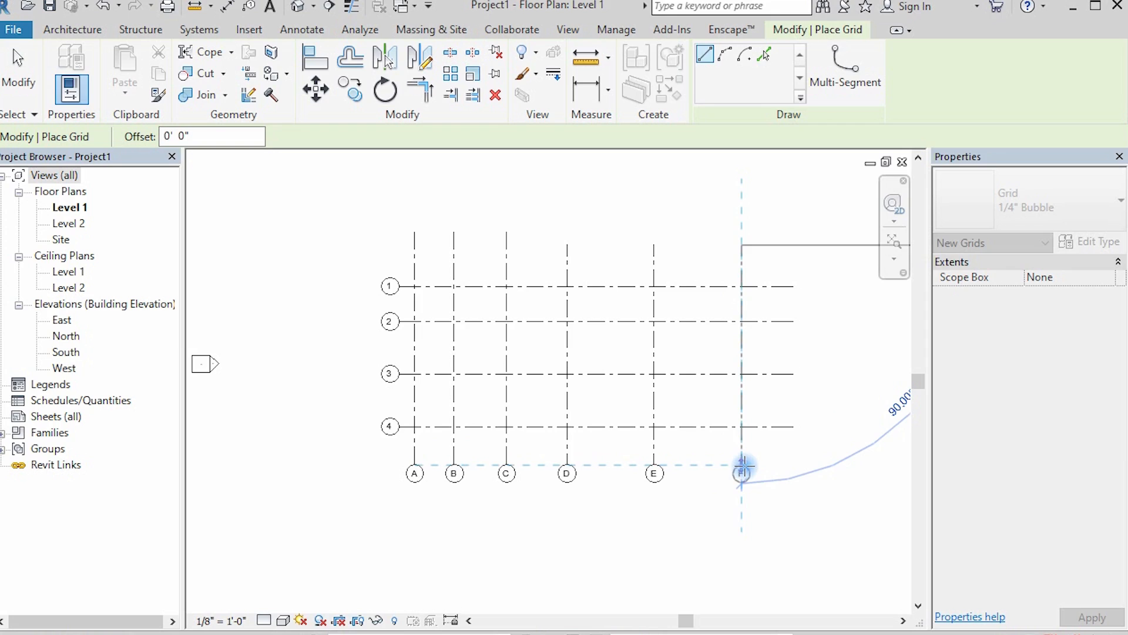
{"action": "left_click", "coordinate": [743, 467]}
{"action": "left_click", "coordinate": [794, 245]}
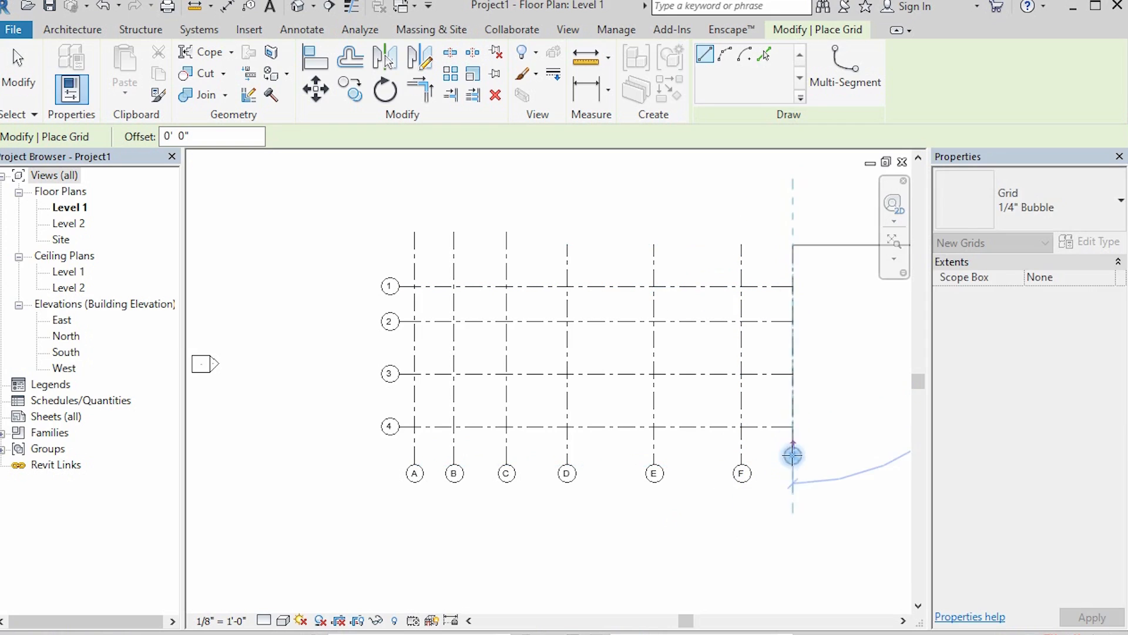
{"action": "left_click", "coordinate": [793, 472]}
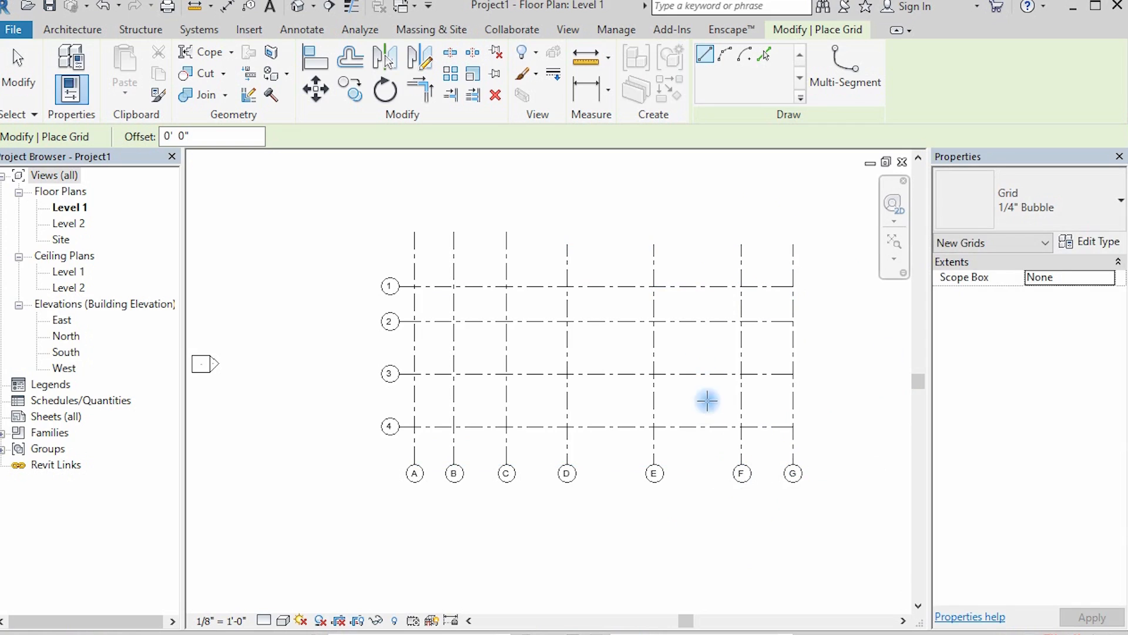
{"action": "scroll", "coordinate": [454, 429], "scroll_direction": "down", "scroll_amount": 2}
{"action": "scroll", "coordinate": [574, 323], "scroll_direction": "up", "scroll_amount": 2}
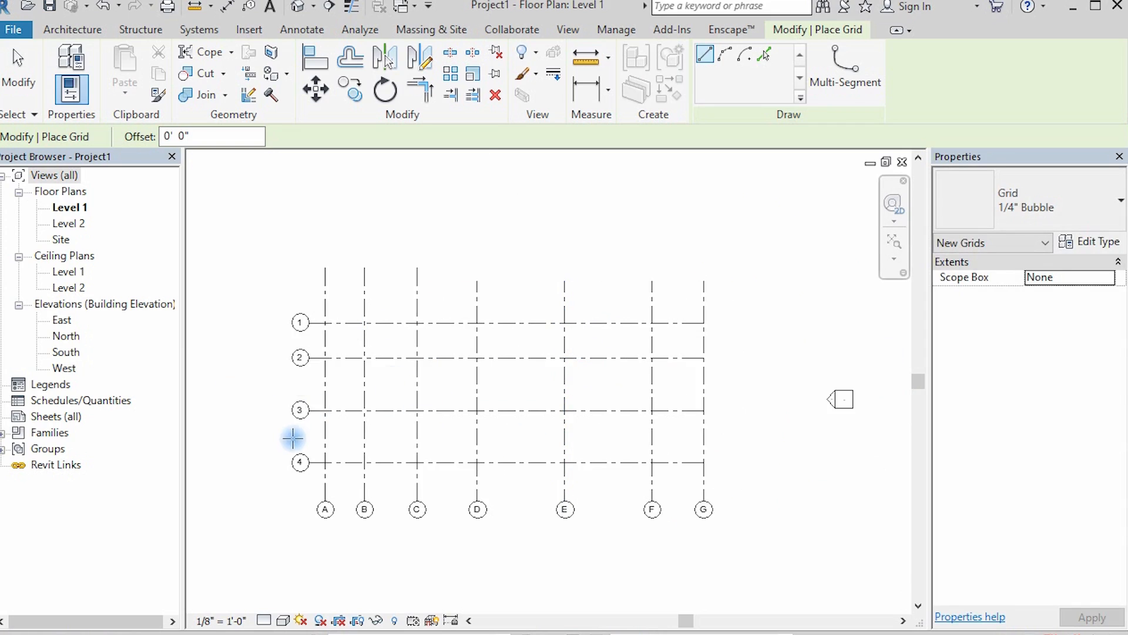
{"action": "scroll", "coordinate": [303, 420], "scroll_direction": "up", "scroll_amount": 1}
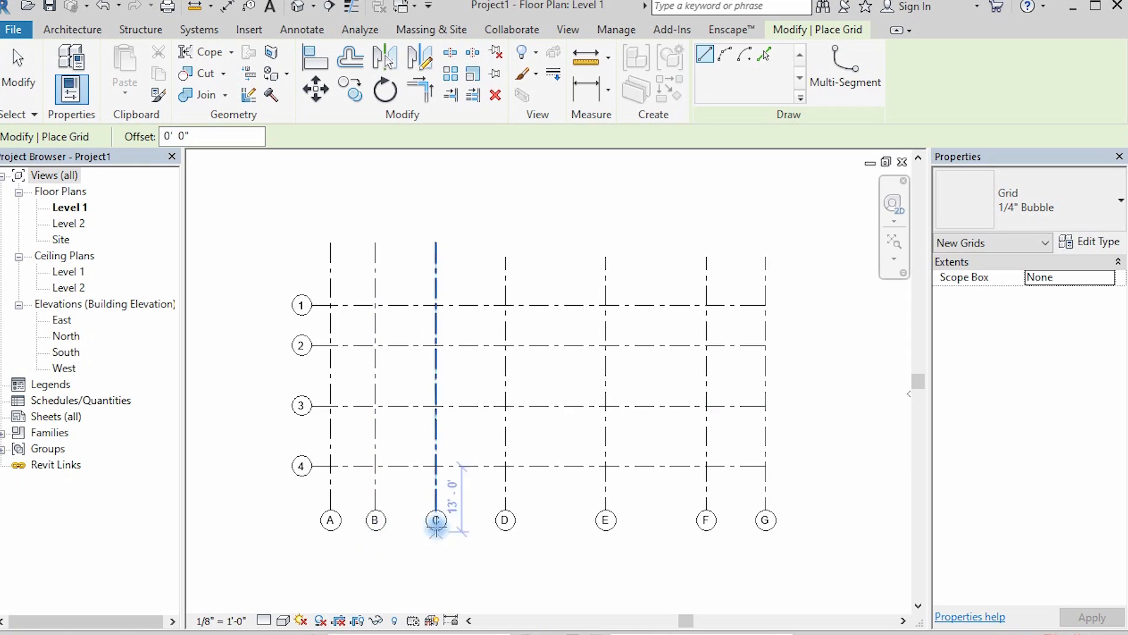
Delete vertical grid lines B through G, keeping grid A
{"action": "key", "text": "Escape"}
{"action": "key", "text": "Escape"}
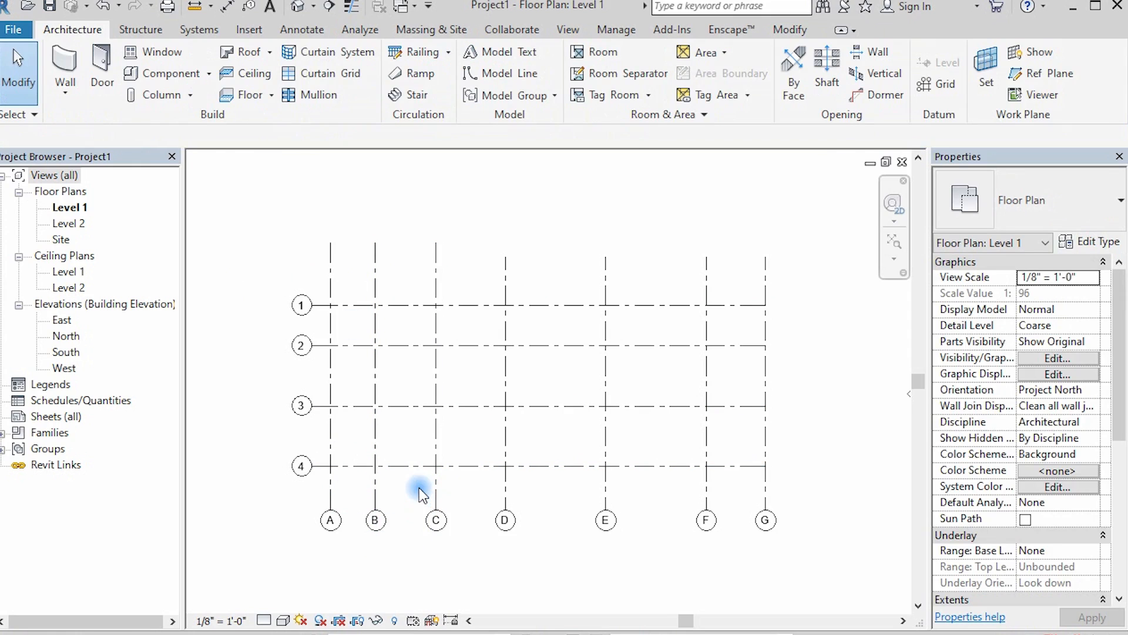
{"action": "left_click_drag", "start_coordinate": [794, 256], "coordinate": [367, 283]}
{"action": "key", "text": "Delete"}
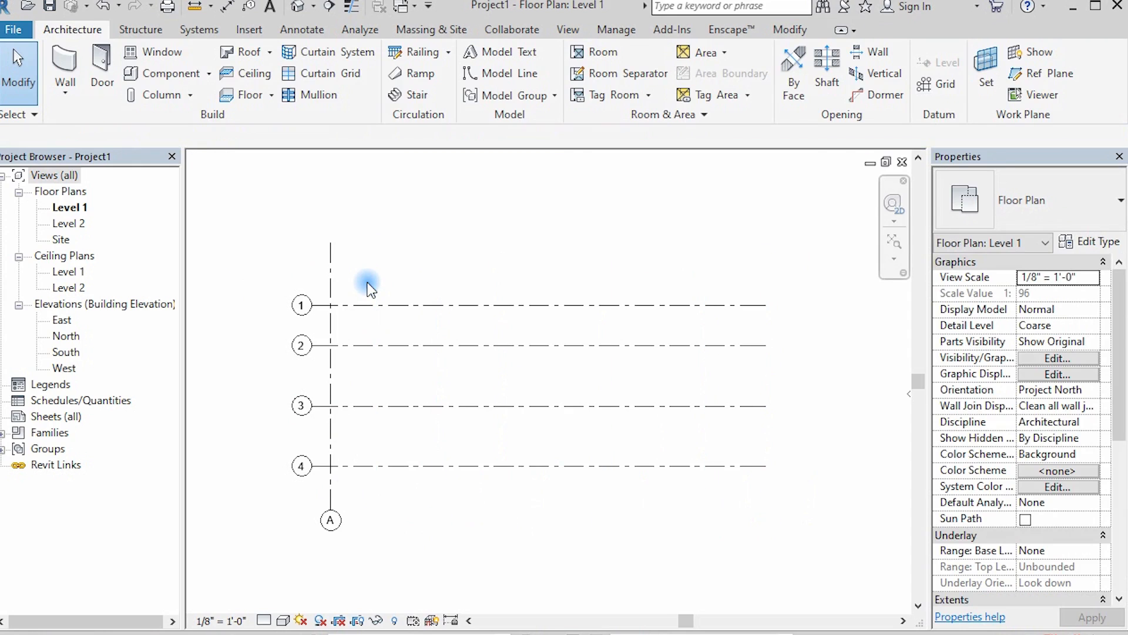
Draw a vertical grid line with a 5' offset, placing it 10' right of grid A and aligned with its ends
{"action": "left_click", "coordinate": [938, 84]}
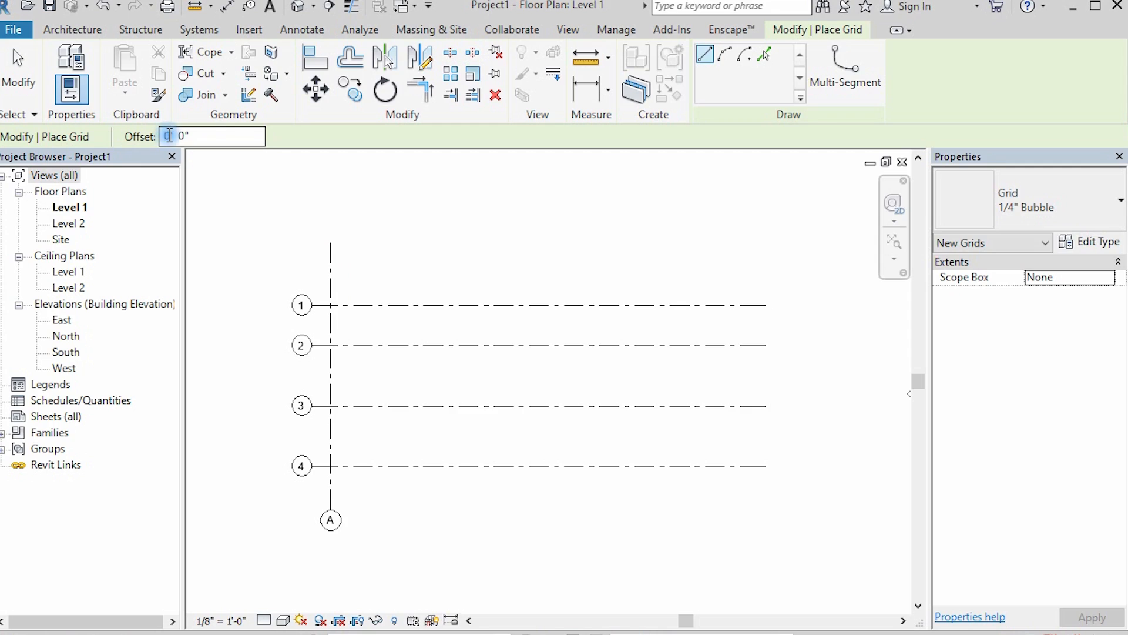
{"action": "key", "text": "BackSpace"}
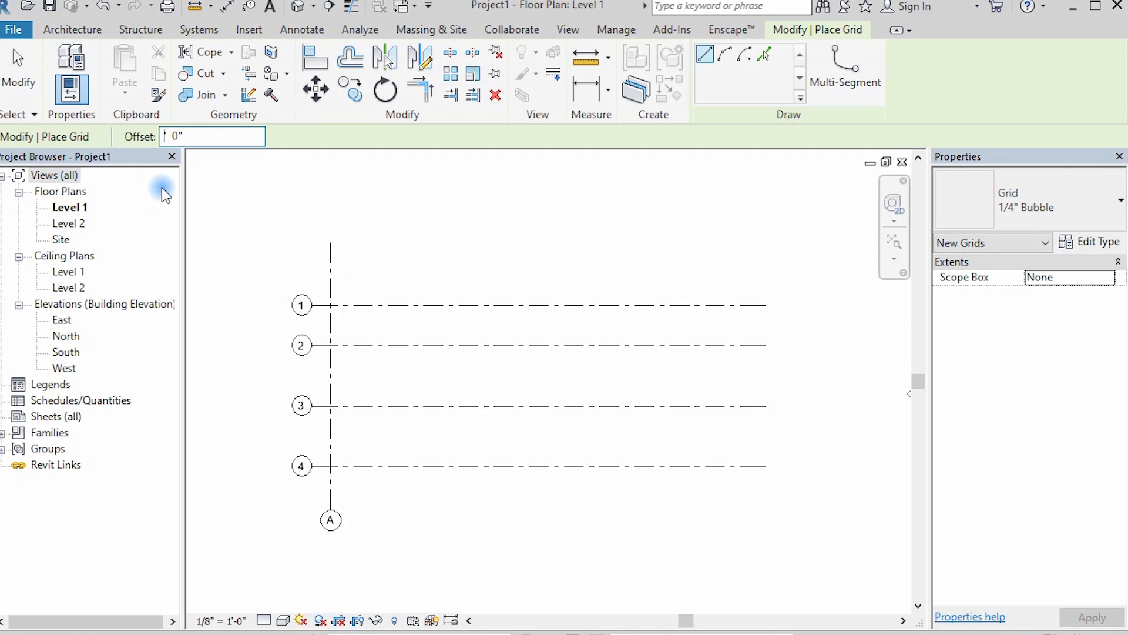
{"action": "type", "text": "4"}
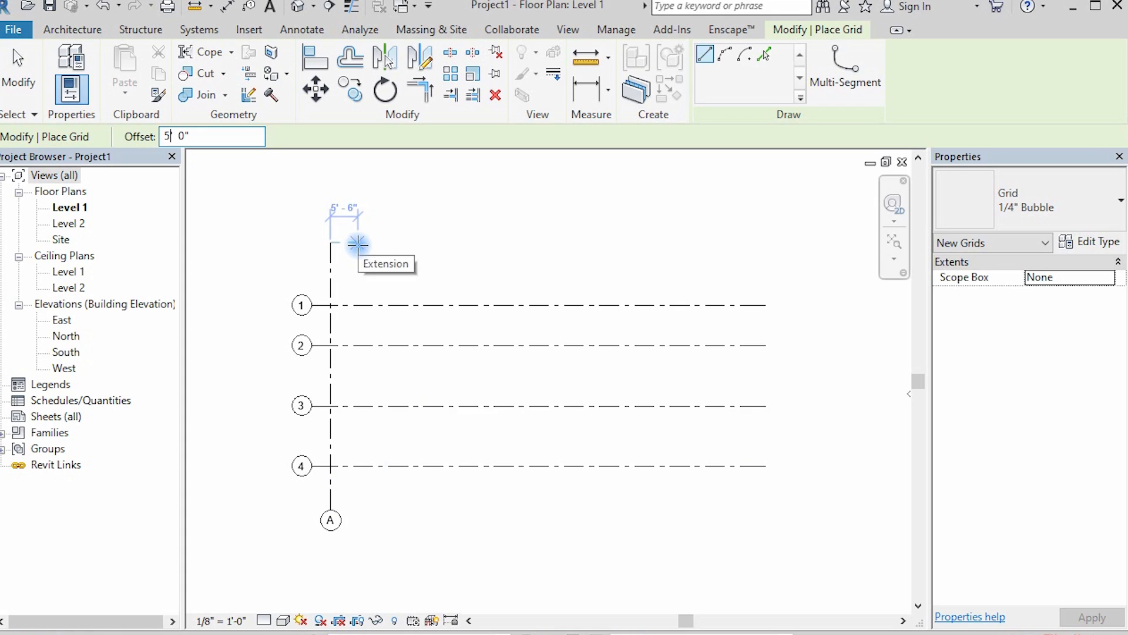
{"action": "left_click", "coordinate": [356, 242]}
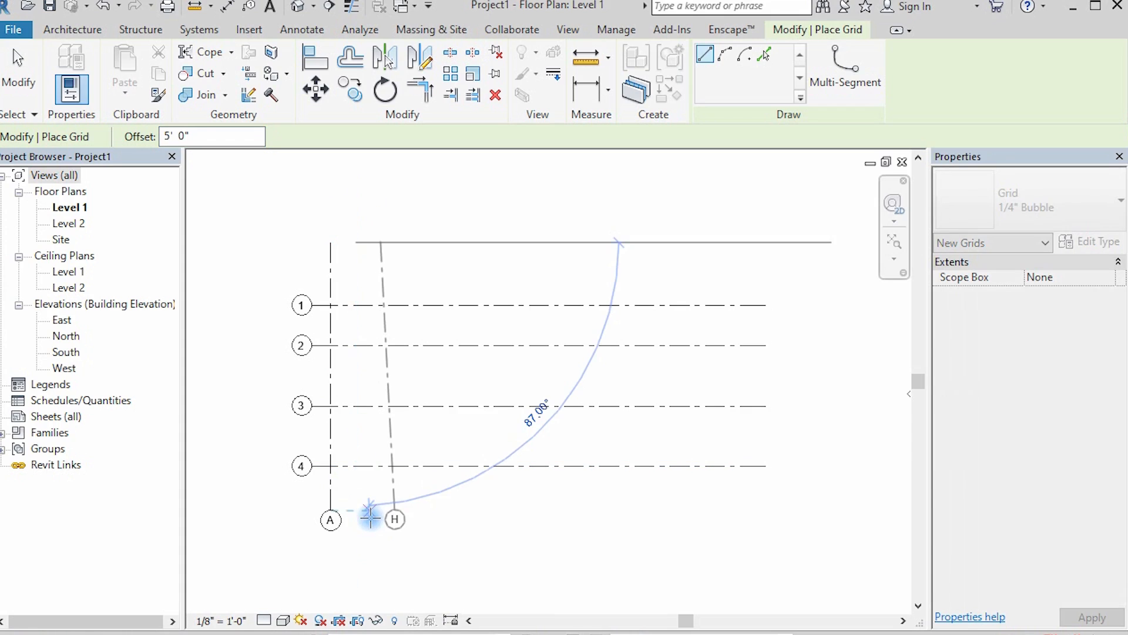
{"action": "left_click", "coordinate": [357, 517]}
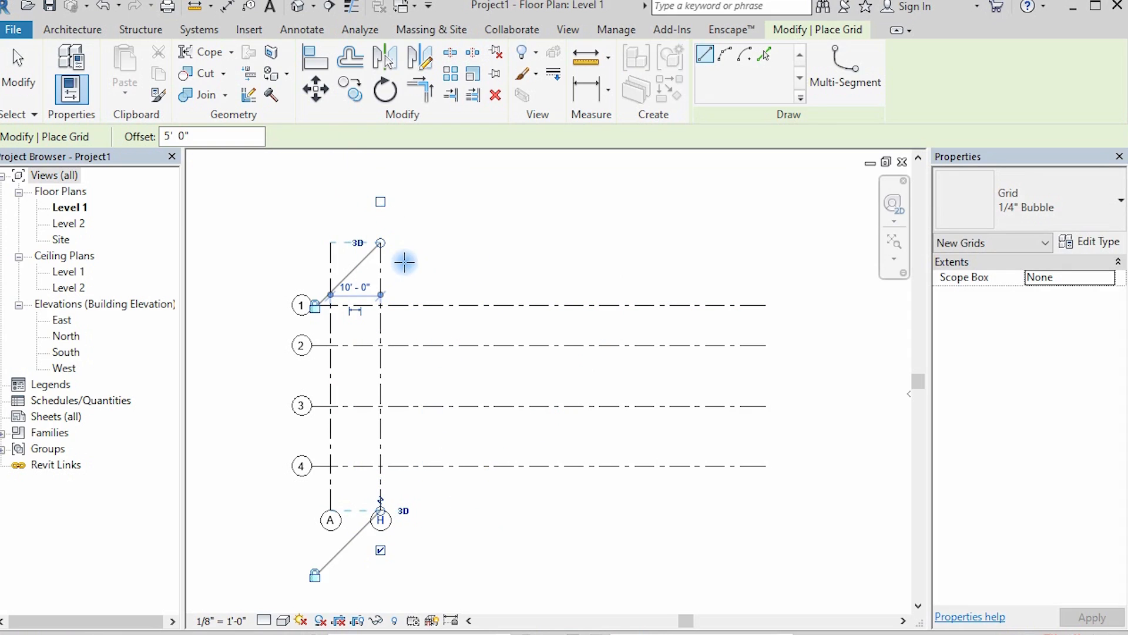
Draw another vertical grid line with the 5' offset, 14' 6" right of grid H, and undo it
{"action": "left_click", "coordinate": [428, 243]}
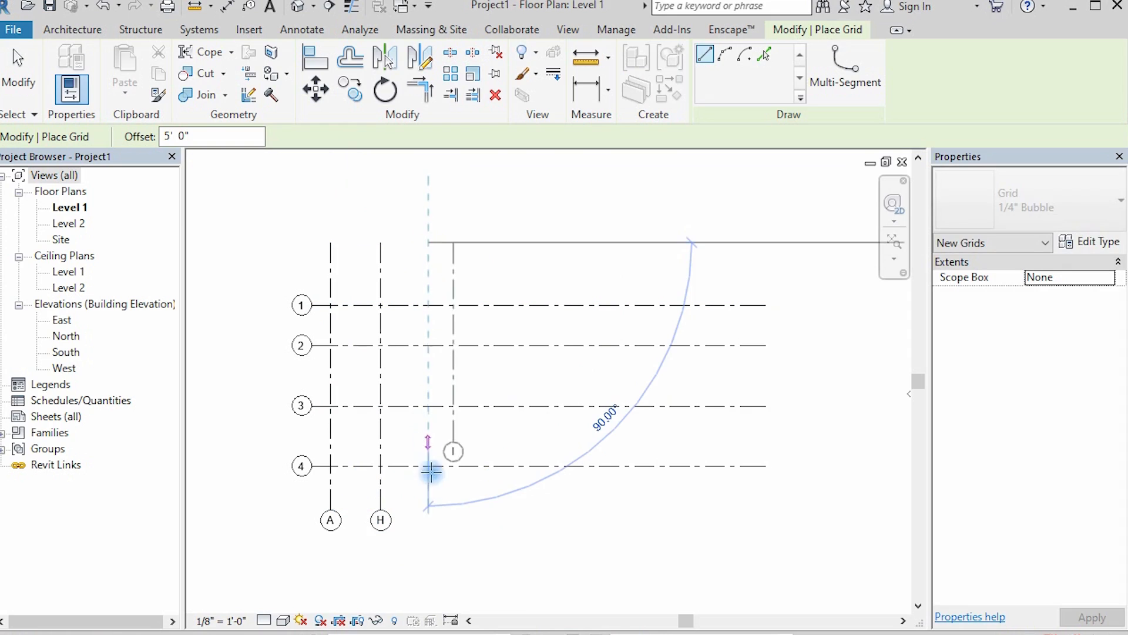
{"action": "left_click", "coordinate": [429, 516]}
{"action": "scroll", "coordinate": [440, 297], "scroll_direction": "up", "scroll_amount": 2}
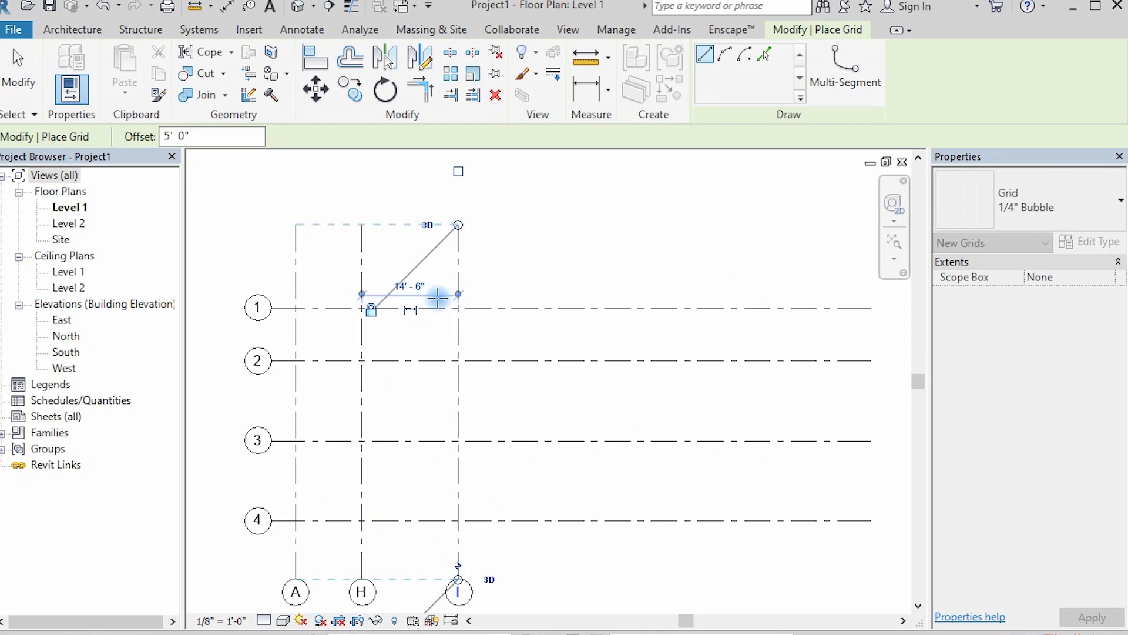
{"action": "left_click", "coordinate": [321, 225]}
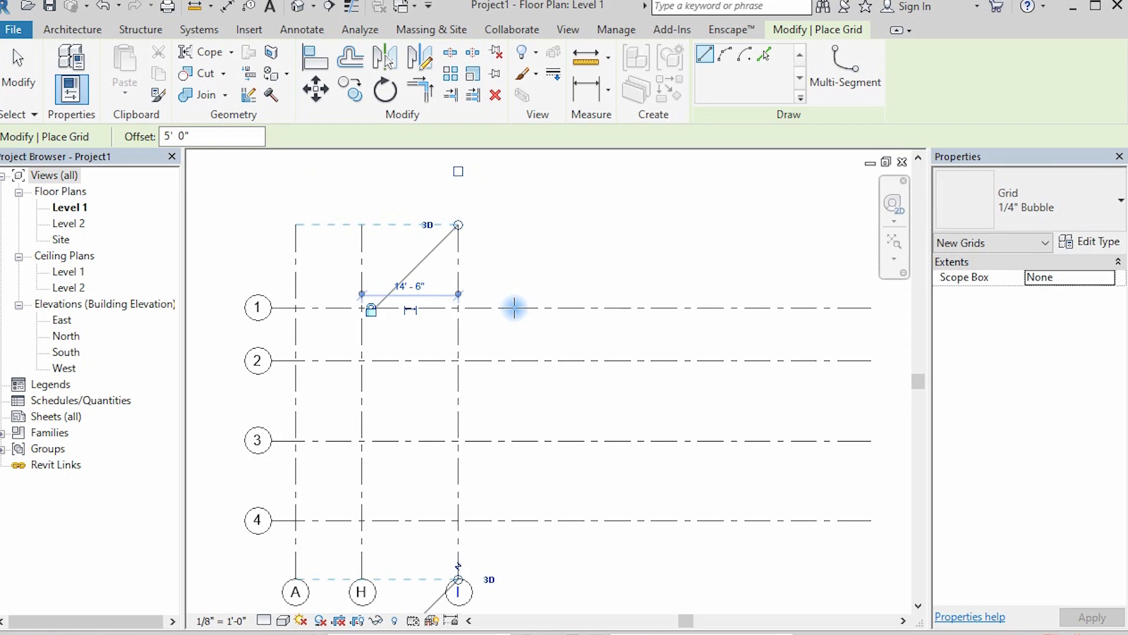
{"action": "key", "text": "ctrl+z"}
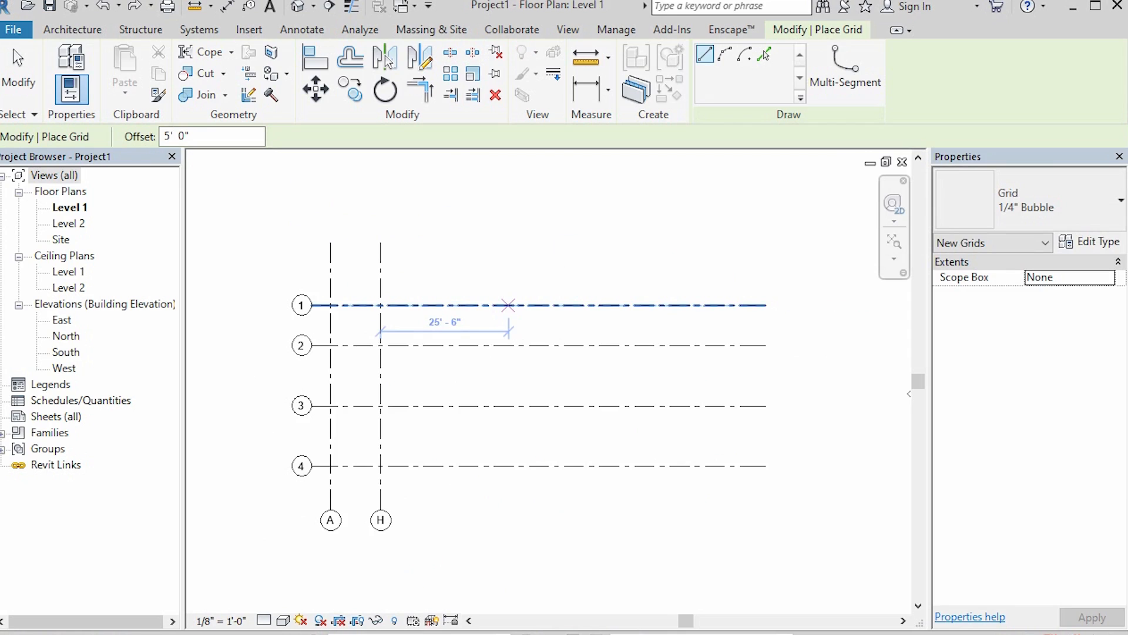
{"action": "key", "text": "Escape"}
{"action": "key", "text": "Escape"}
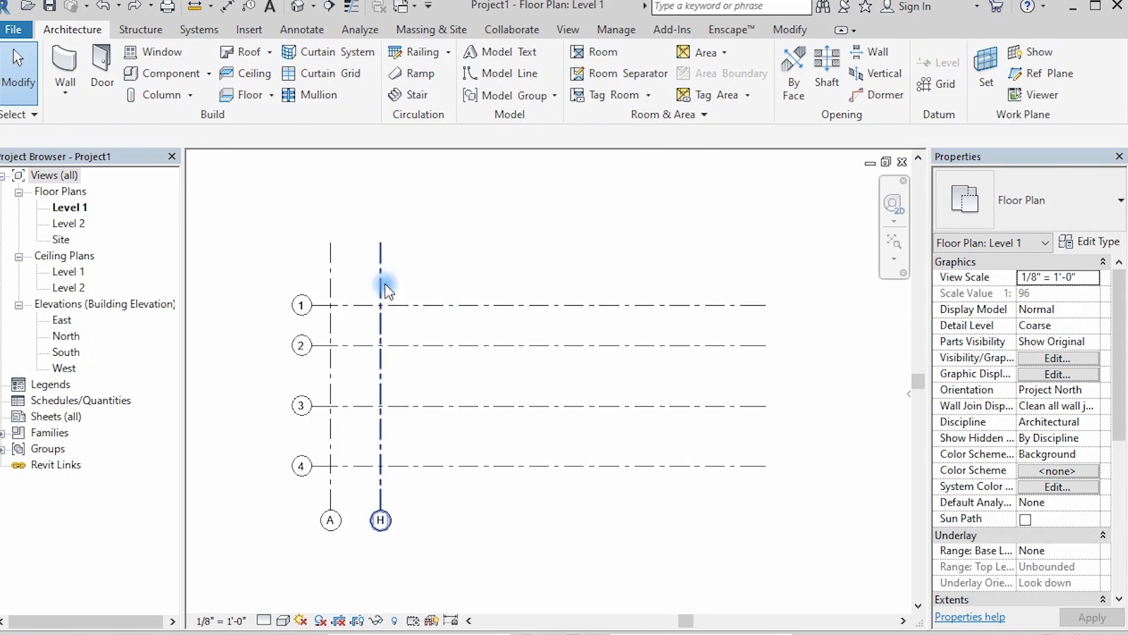
Try the Offset command with the Graphical option on the grid lines
{"action": "left_click", "coordinate": [379, 270]}
{"action": "left_click", "coordinate": [472, 281]}
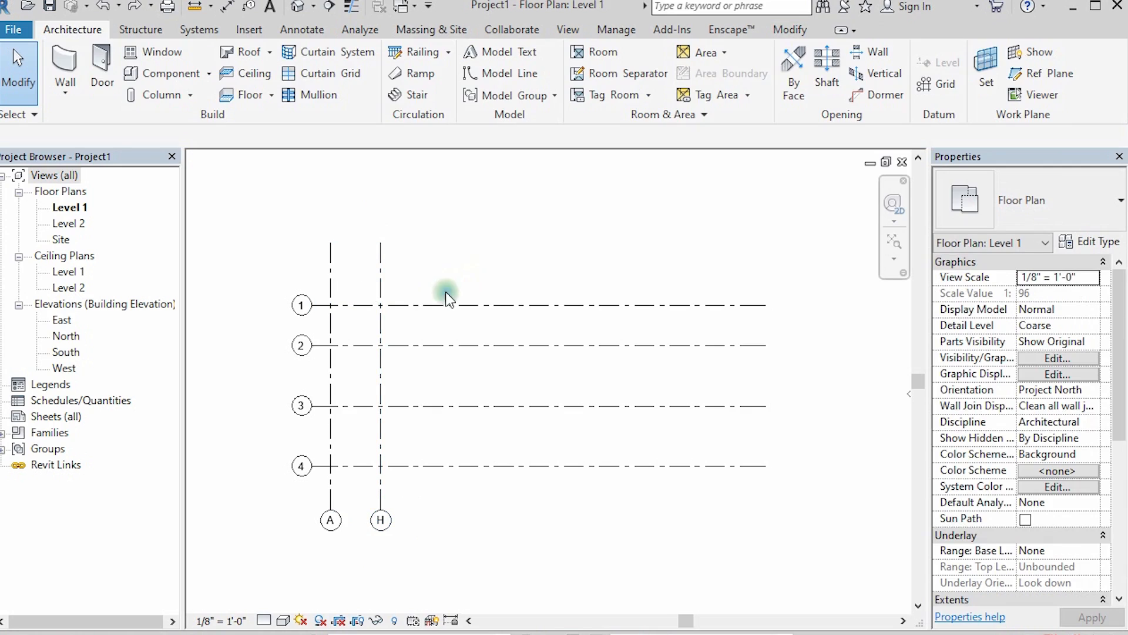
{"action": "left_click", "coordinate": [949, 82]}
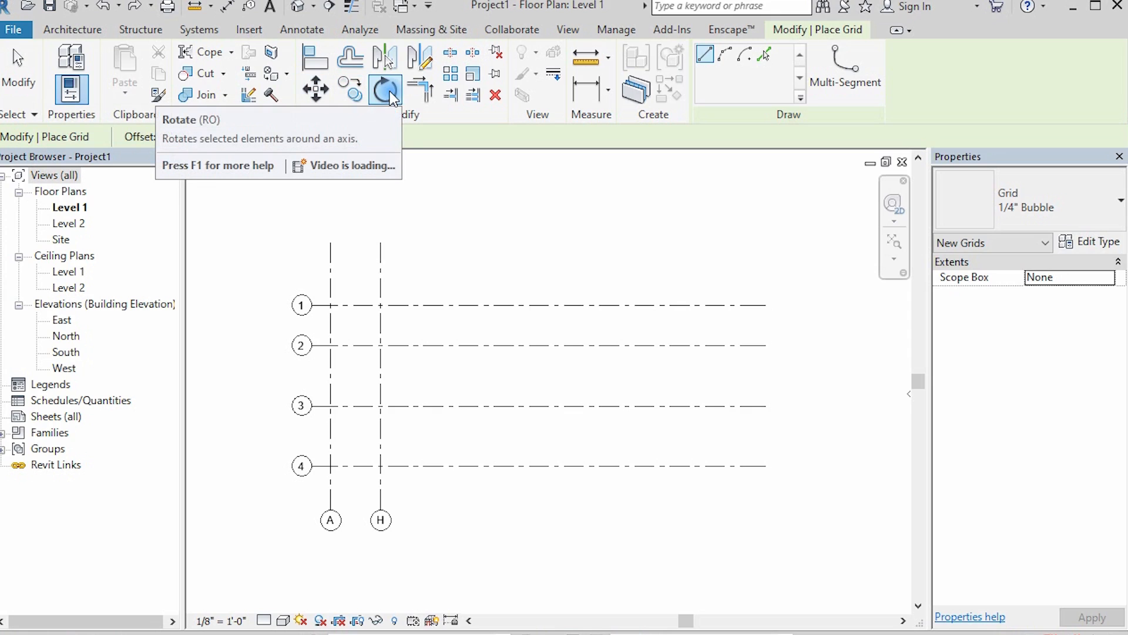
{"action": "left_click", "coordinate": [350, 57]}
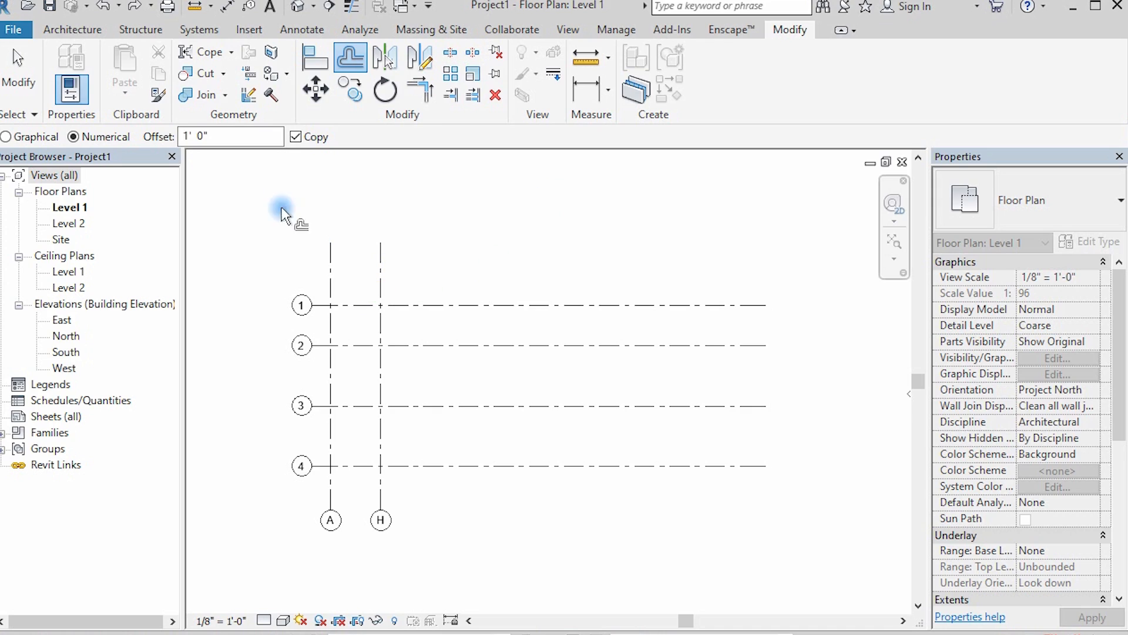
{"action": "left_click", "coordinate": [7, 137]}
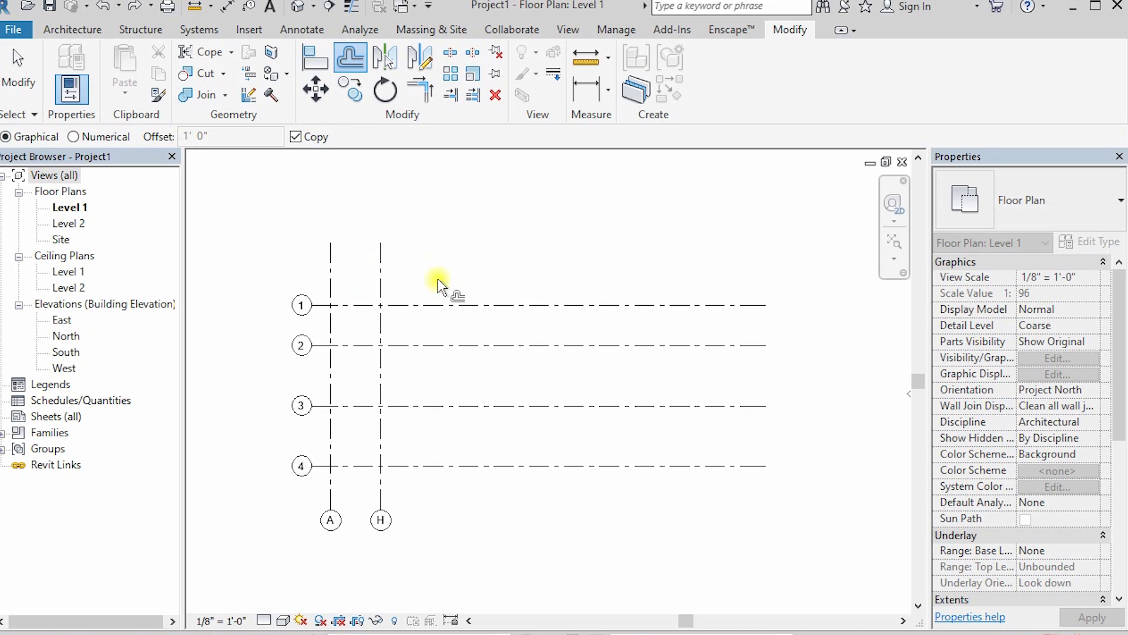
{"action": "key", "text": "Escape"}
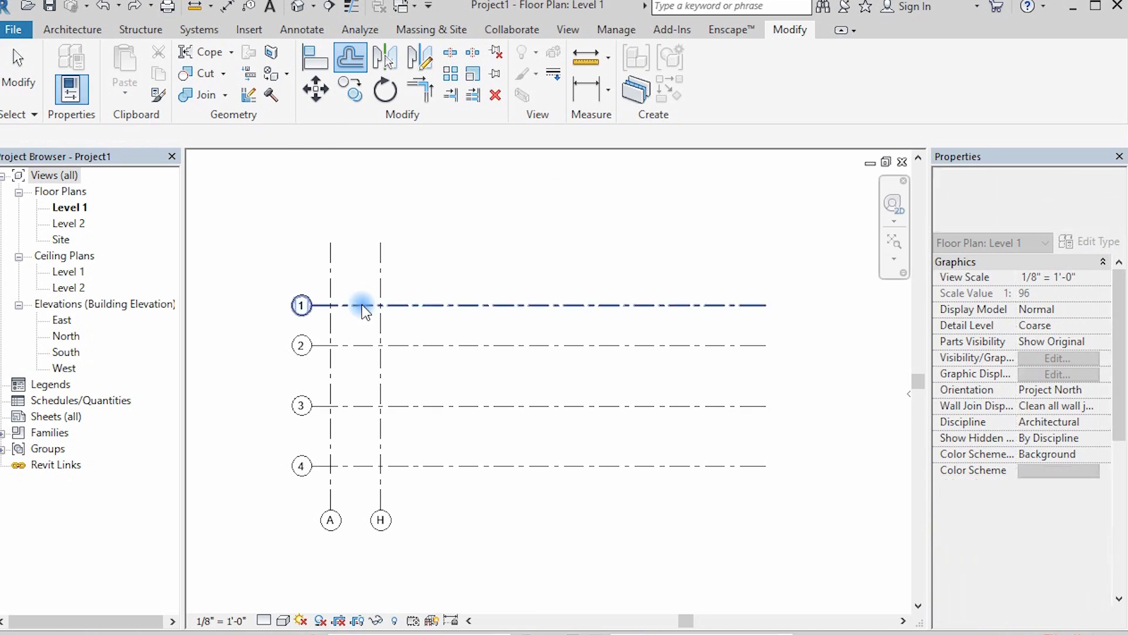
{"action": "left_click", "coordinate": [387, 277]}
{"action": "left_click", "coordinate": [381, 275]}
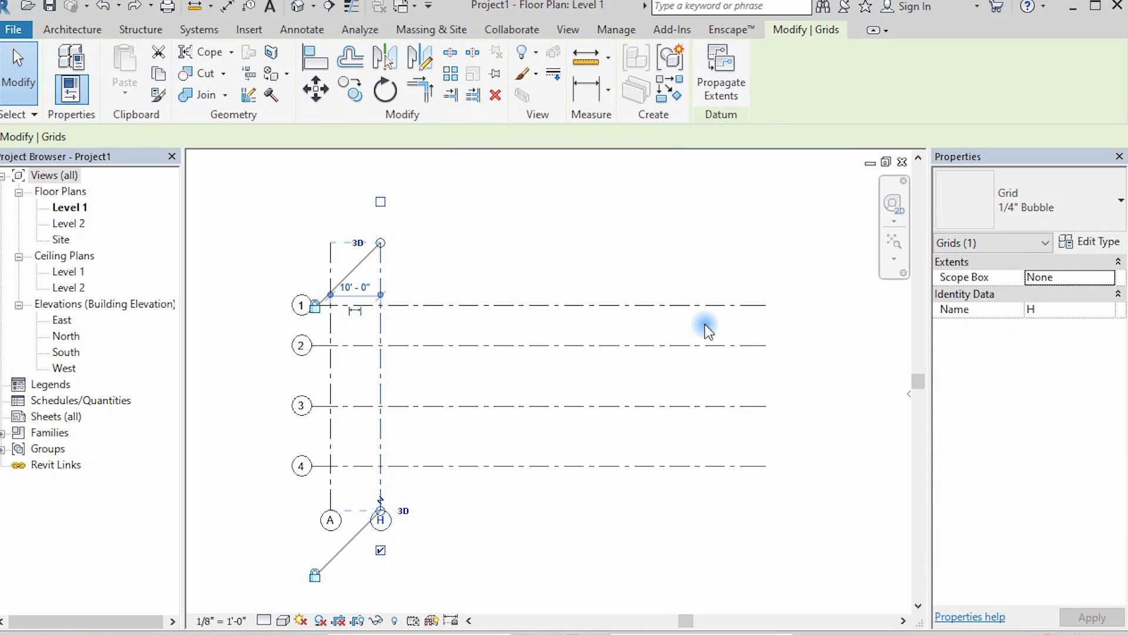
{"action": "left_click", "coordinate": [73, 29]}
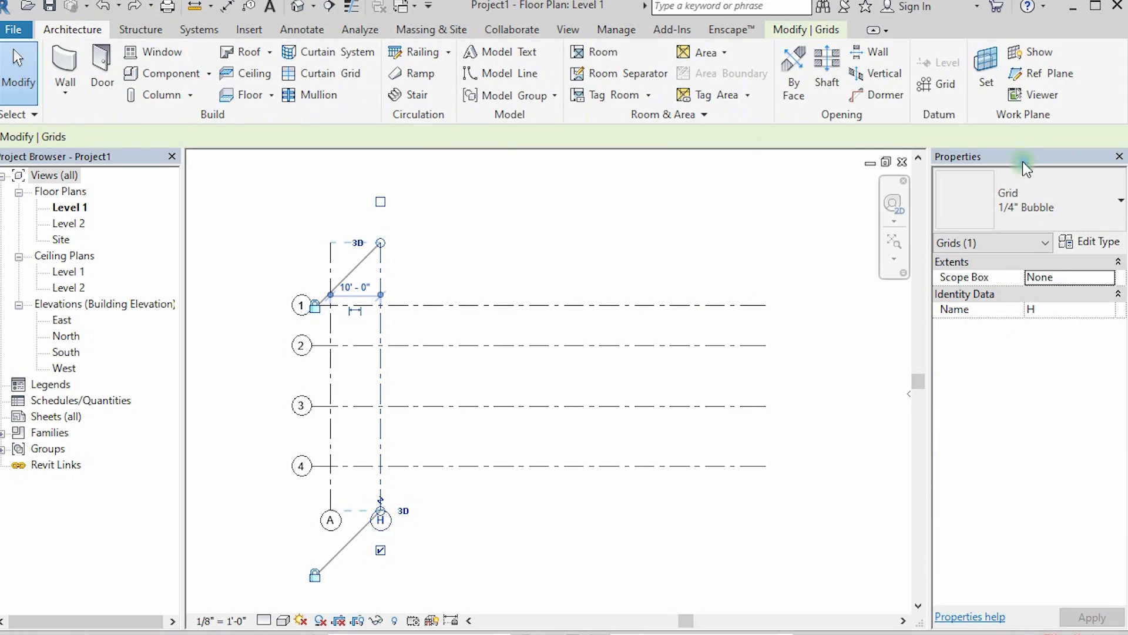
{"action": "left_click", "coordinate": [934, 84]}
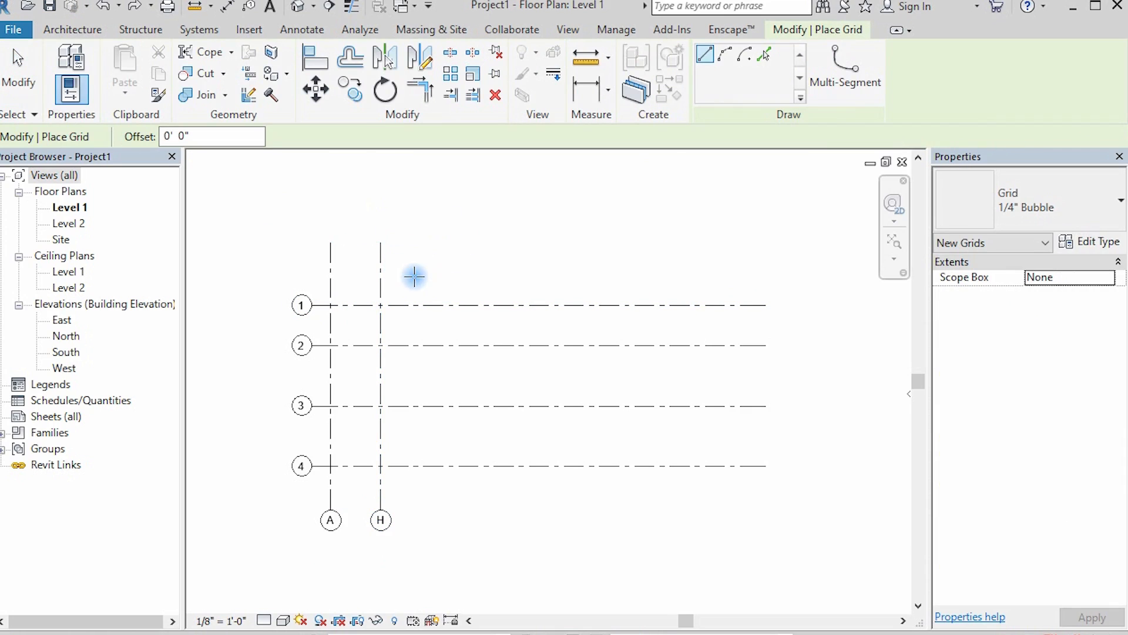
{"action": "double_click", "coordinate": [169, 136]}
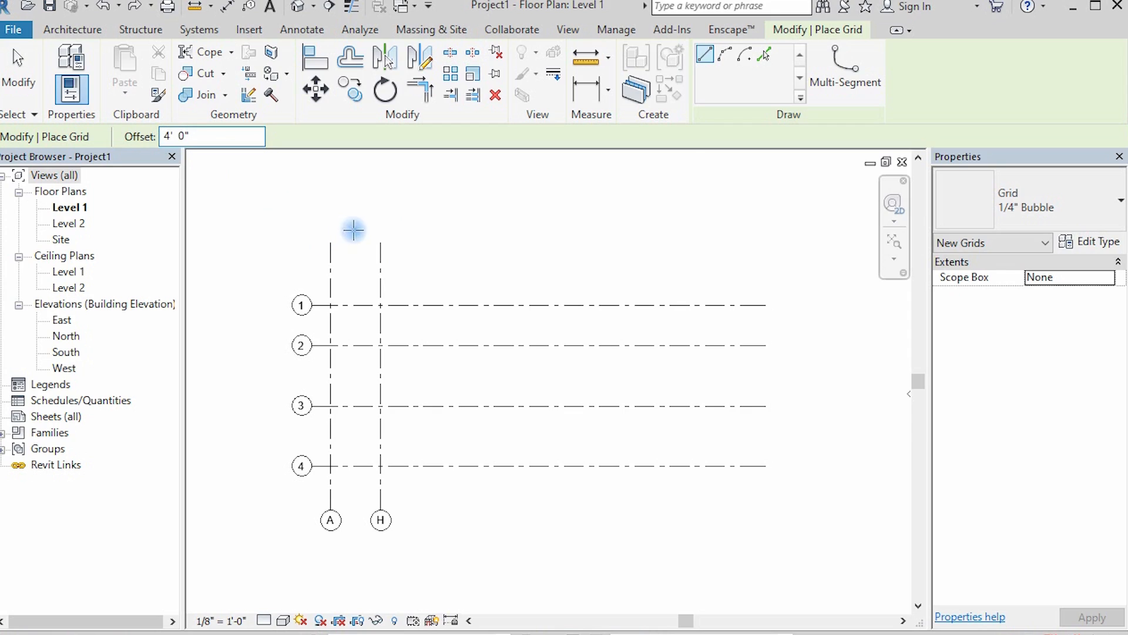
{"action": "left_click", "coordinate": [380, 244]}
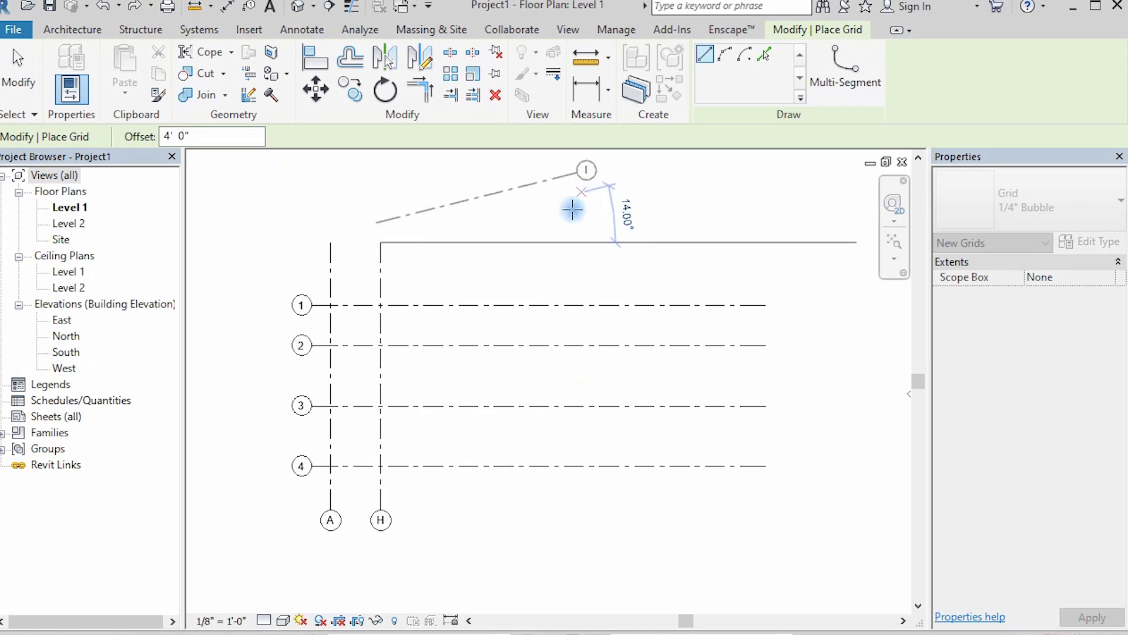
{"action": "key", "text": "Escape"}
{"action": "key", "text": "Escape"}
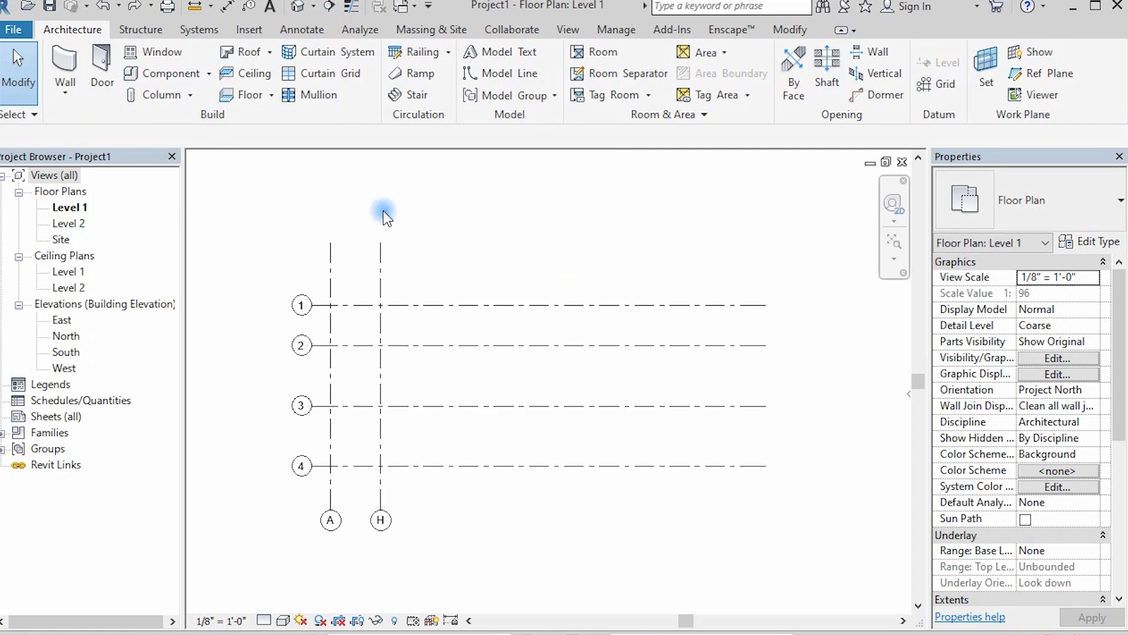
Change the type of grid H to 1/4" Bubble Custom Gap
{"action": "left_click", "coordinate": [380, 259]}
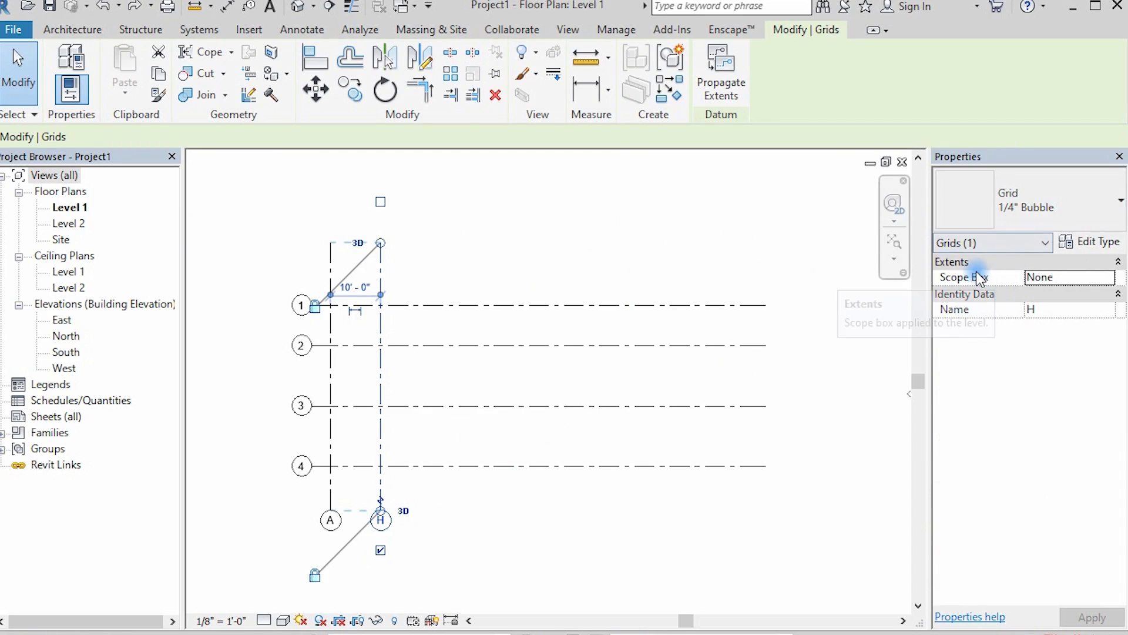
{"action": "left_click", "coordinate": [1081, 209]}
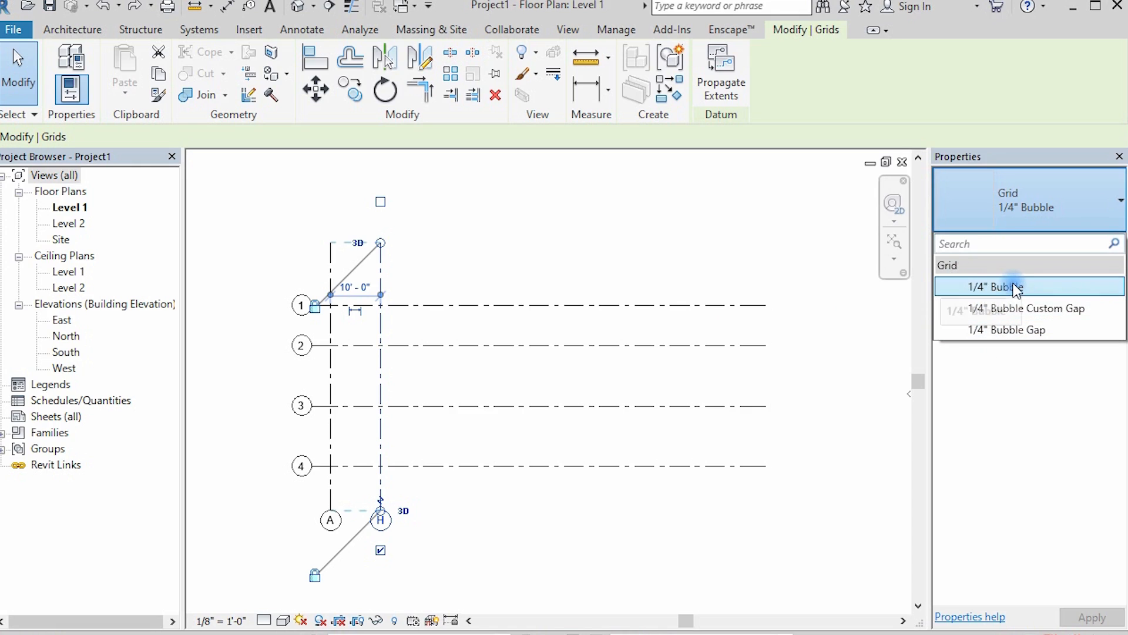
{"action": "left_click", "coordinate": [1003, 308]}
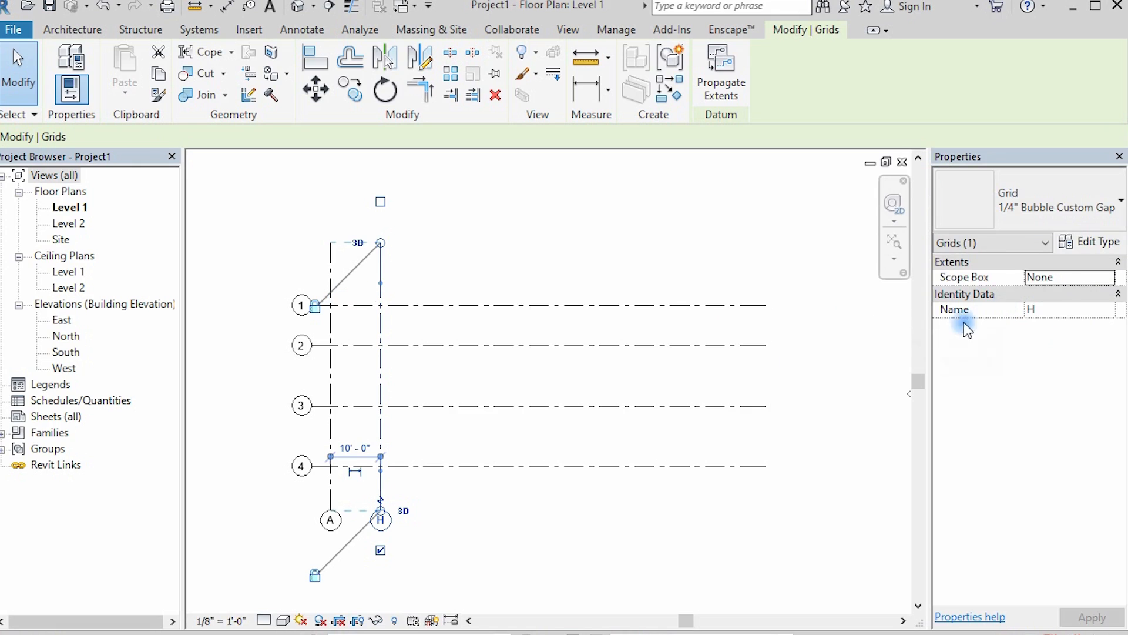
{"action": "left_click", "coordinate": [796, 428]}
{"action": "scroll", "coordinate": [376, 405], "scroll_direction": "up", "scroll_amount": 1}
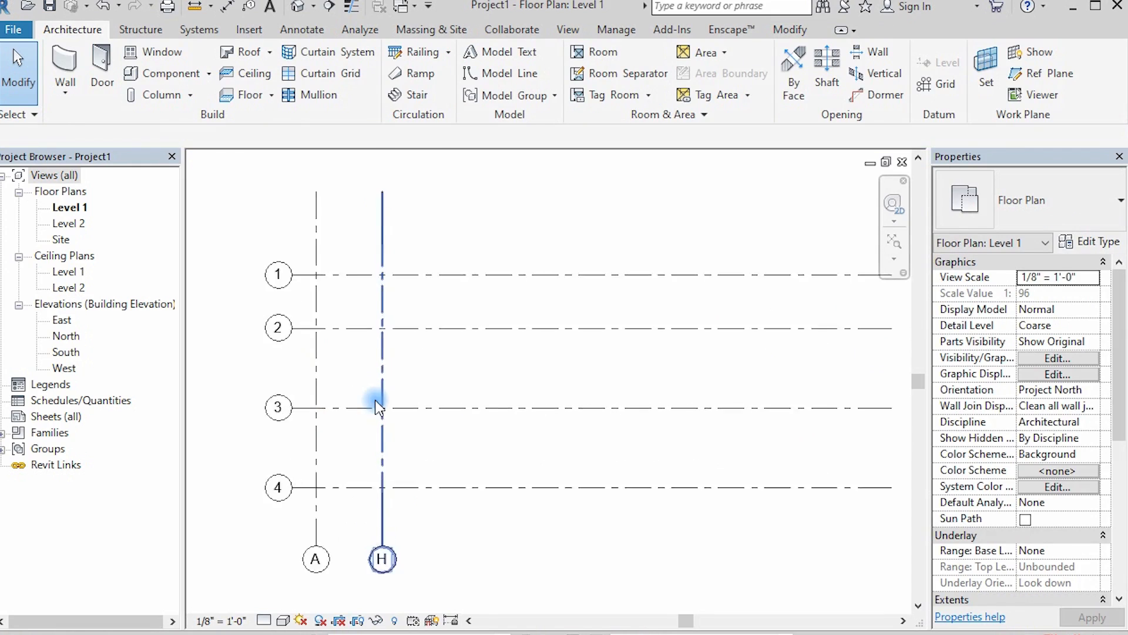
{"action": "scroll", "coordinate": [375, 406], "scroll_direction": "up", "scroll_amount": 2}
{"action": "scroll", "coordinate": [382, 421], "scroll_direction": "down", "scroll_amount": 2}
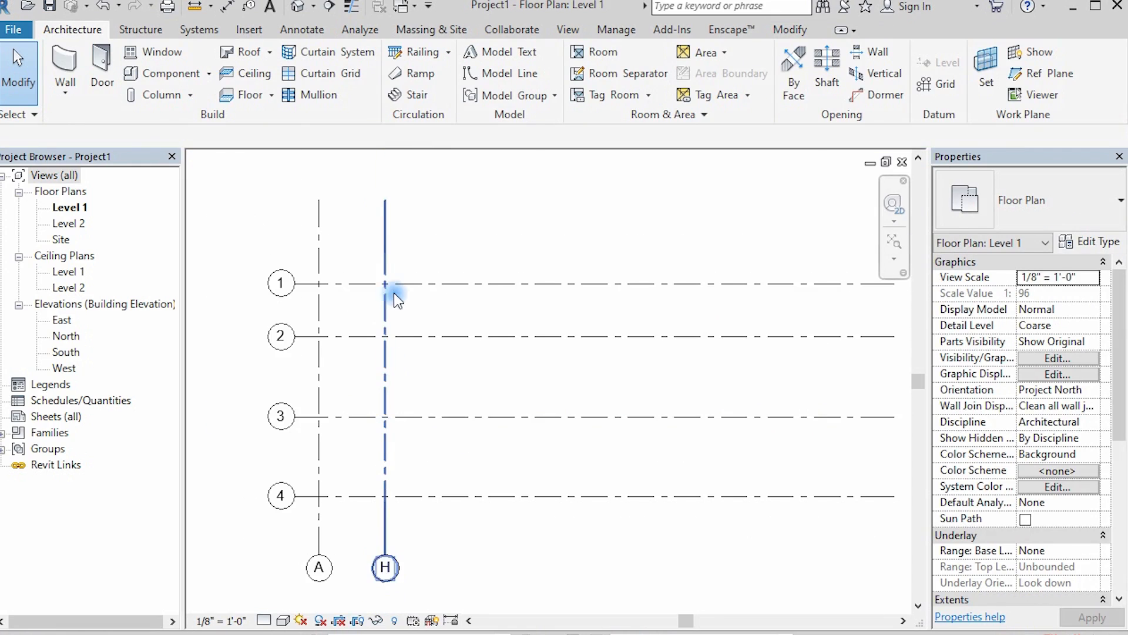
{"action": "scroll", "coordinate": [392, 435], "scroll_direction": "down", "scroll_amount": 1}
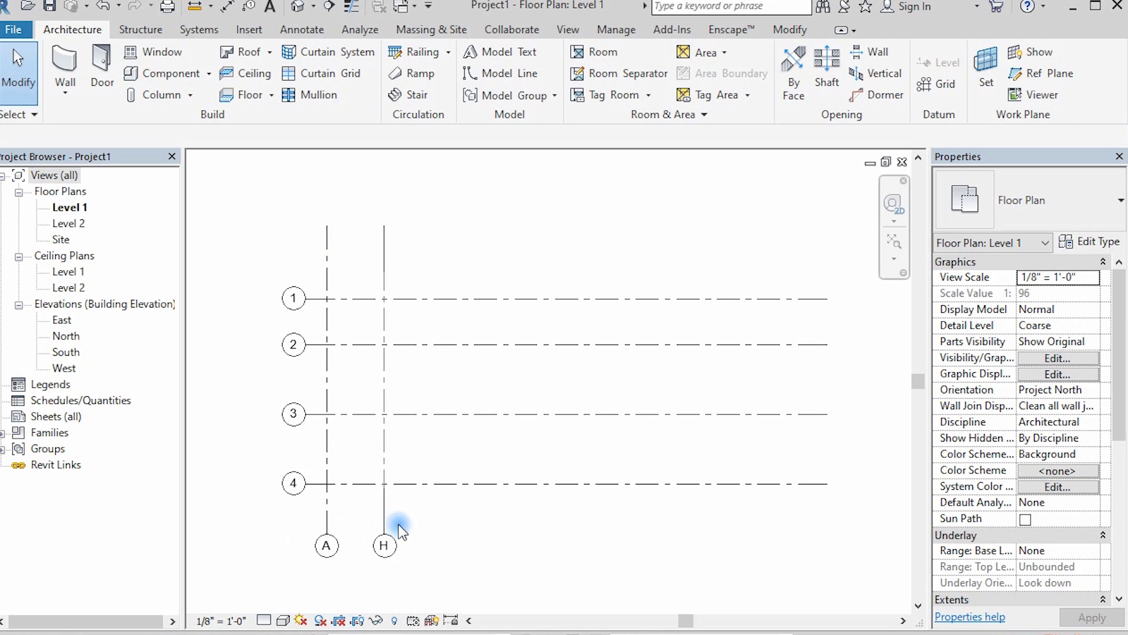
{"action": "scroll", "coordinate": [313, 330], "scroll_direction": "down", "scroll_amount": 2}
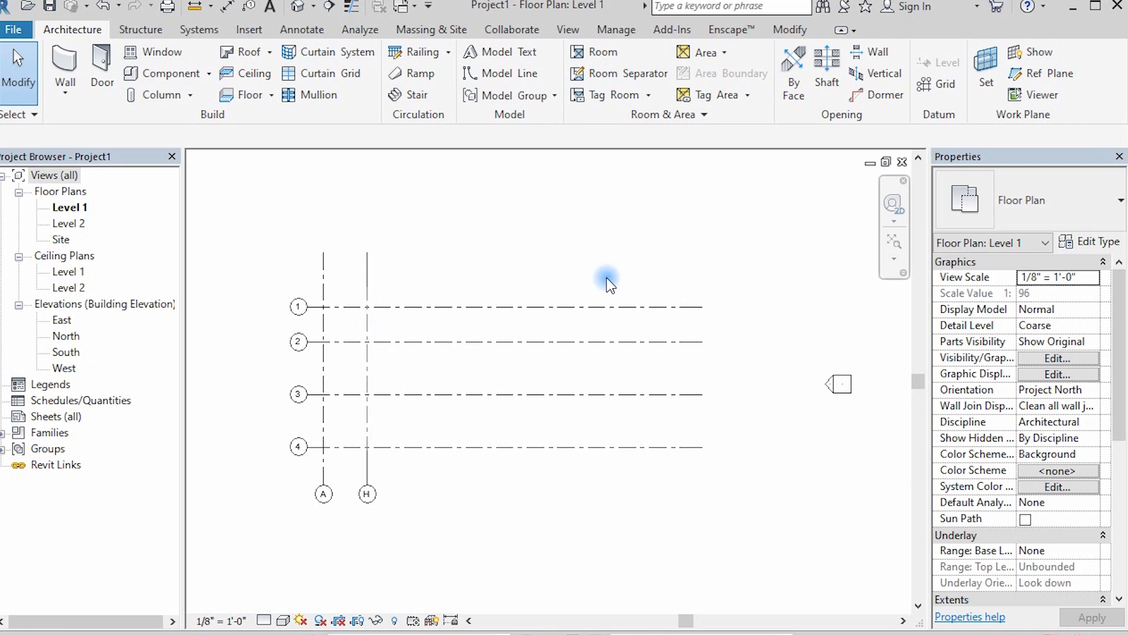
Change the type of grid 1 to 1/4" Bubble Gap
{"action": "left_click", "coordinate": [545, 306]}
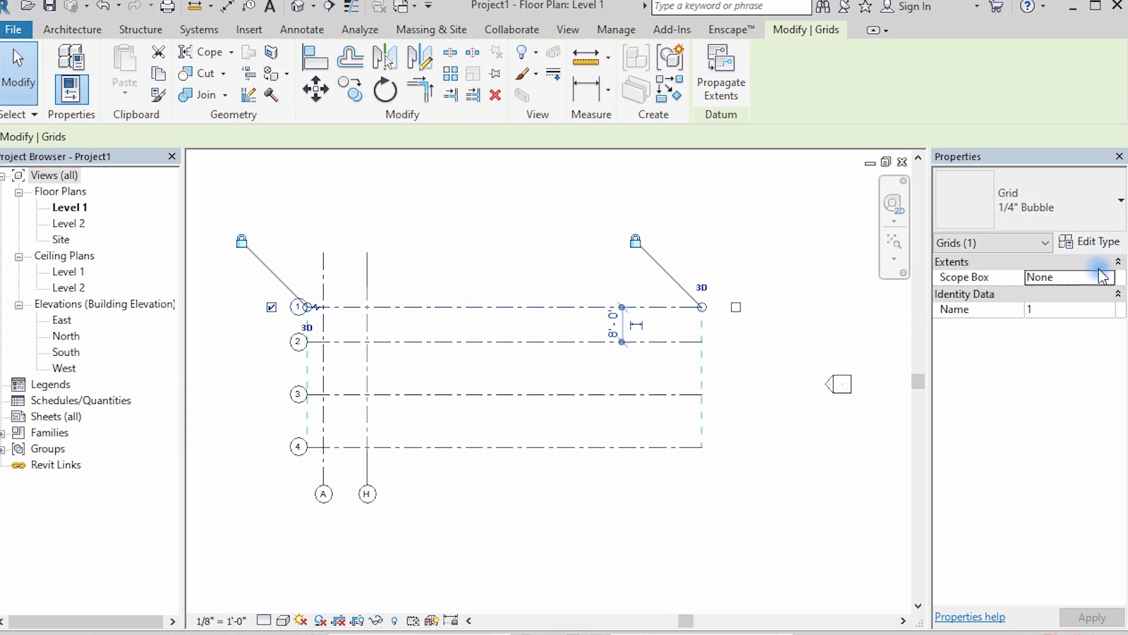
{"action": "left_click", "coordinate": [1052, 197]}
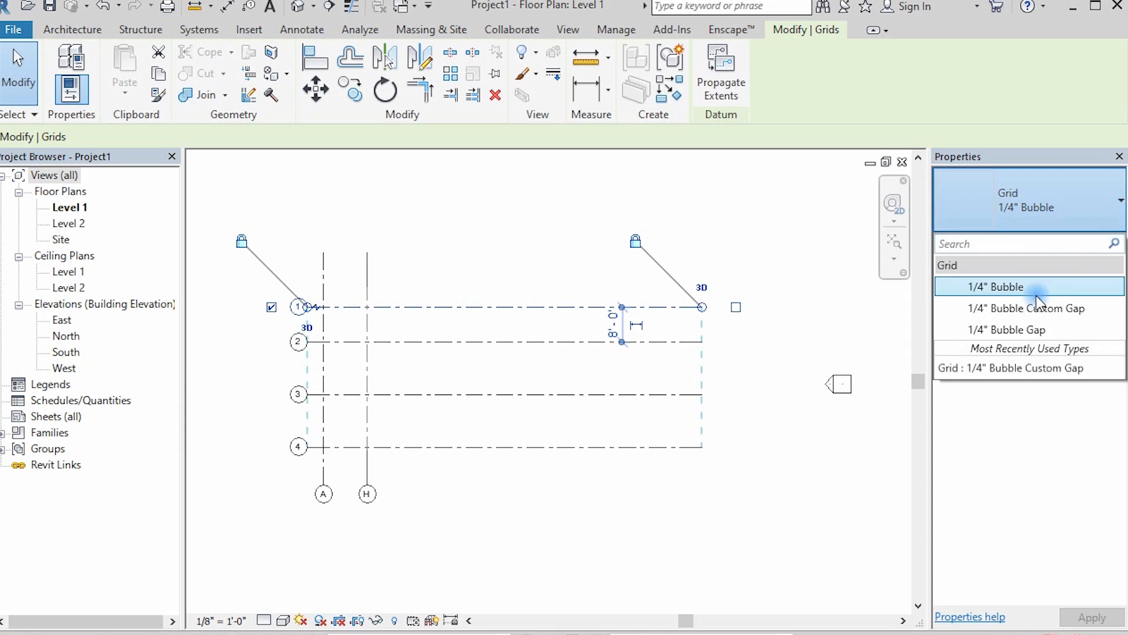
{"action": "left_click", "coordinate": [1006, 330]}
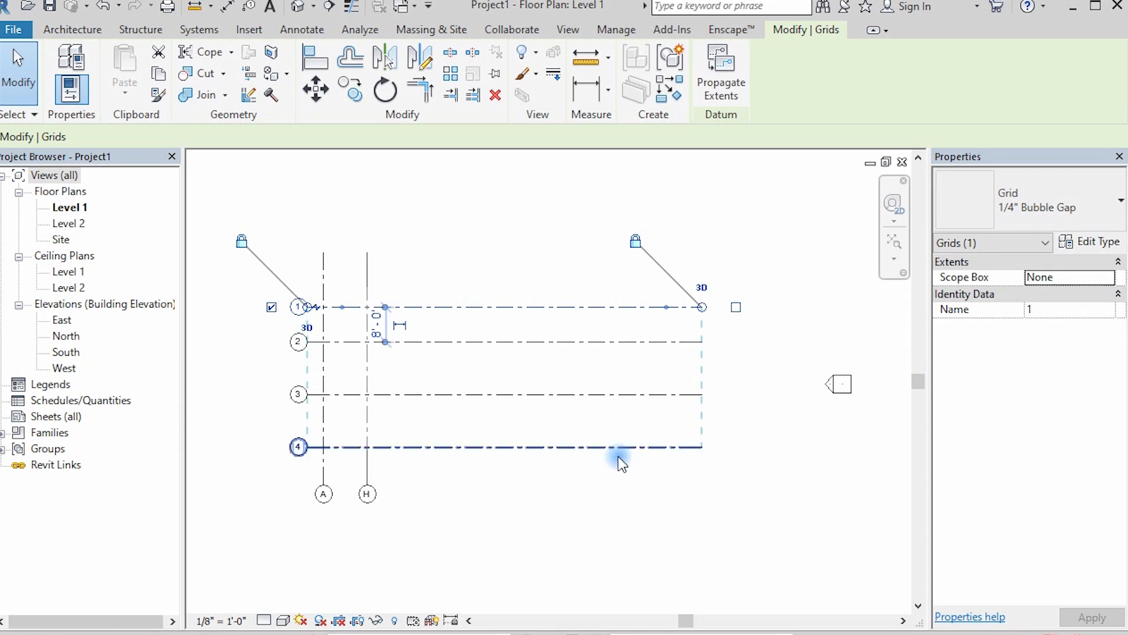
{"action": "left_click", "coordinate": [584, 495]}
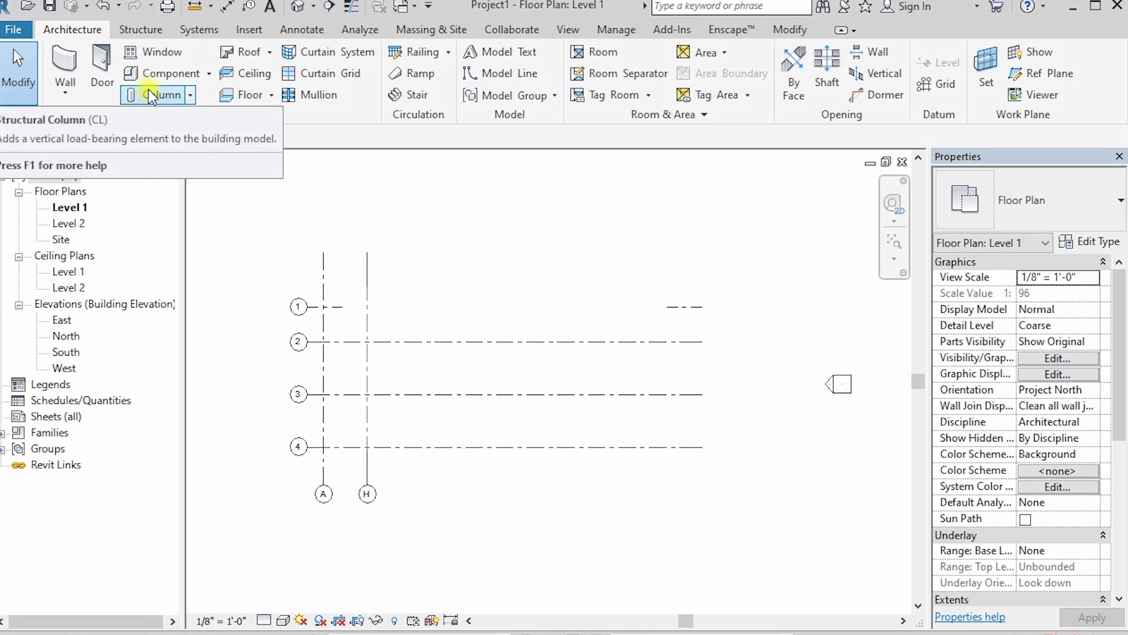
Place vertical W10X49 structural columns with a 9' depth at the intersection of grids H and 2 and 18' right of grid A, 16' below grid 1
{"action": "left_click", "coordinate": [179, 97]}
{"action": "left_click", "coordinate": [191, 96]}
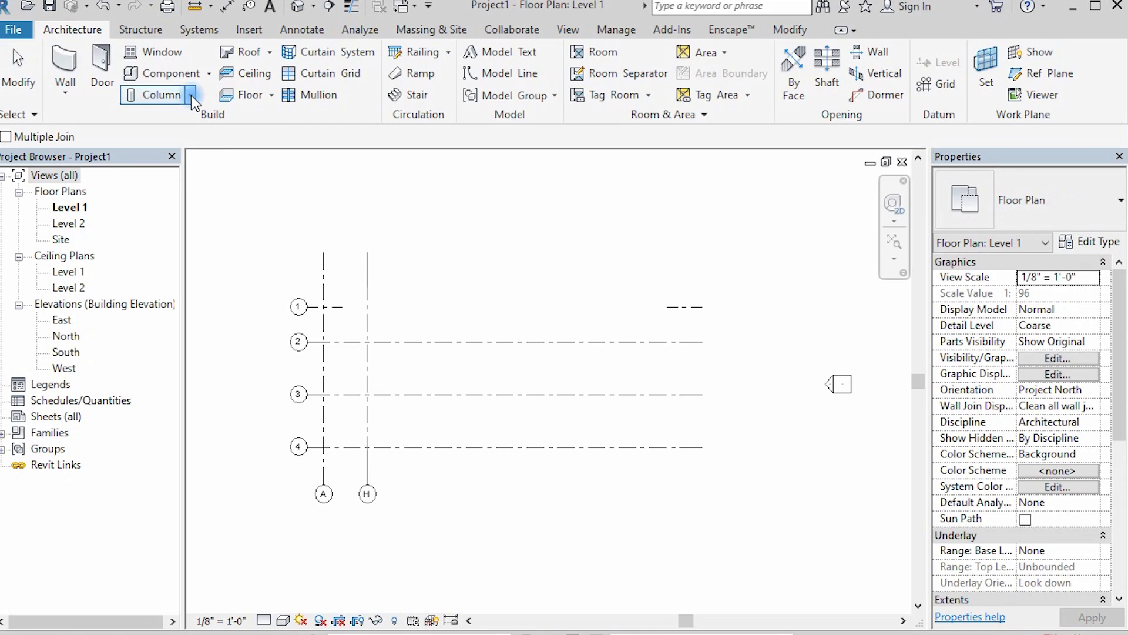
{"action": "left_click", "coordinate": [194, 98]}
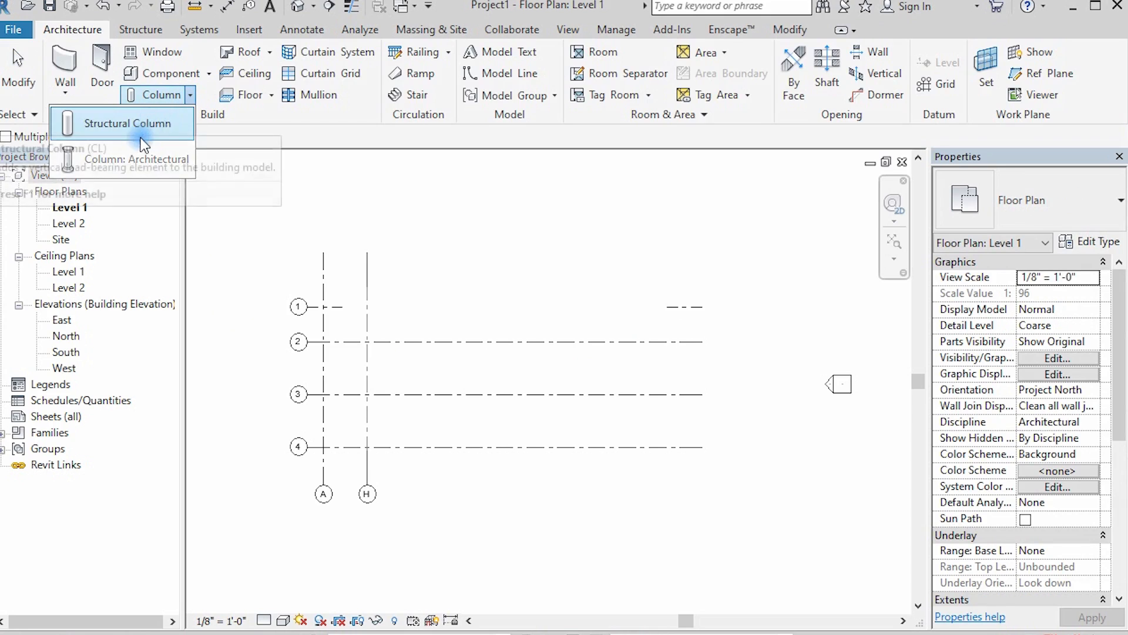
{"action": "left_click", "coordinate": [132, 122]}
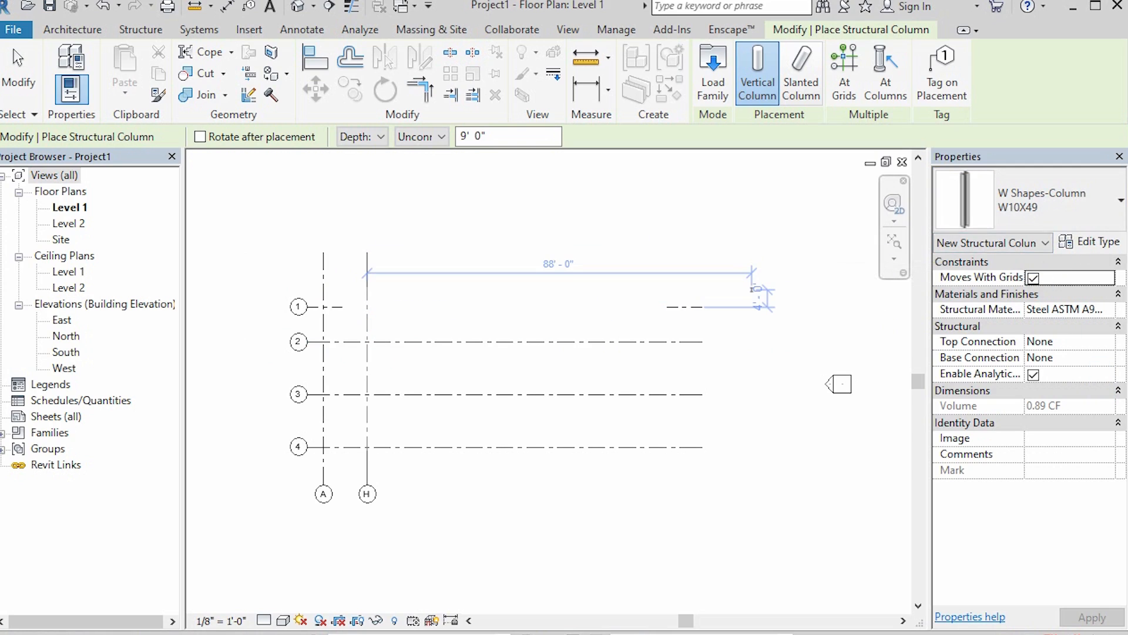
{"action": "left_click", "coordinate": [1096, 208]}
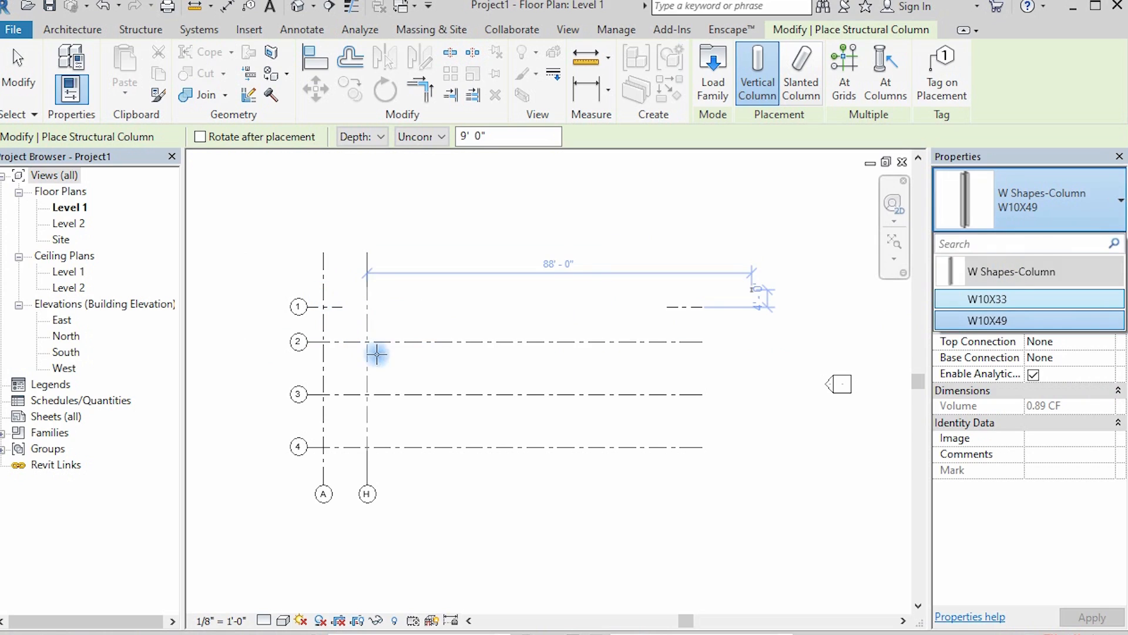
{"action": "left_click", "coordinate": [535, 279]}
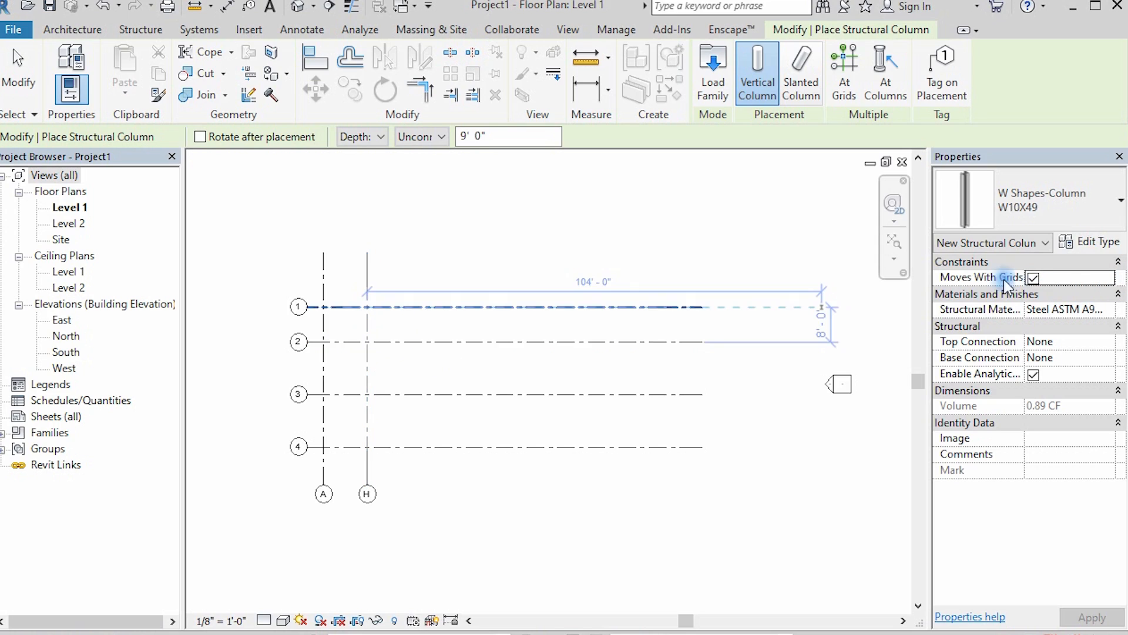
{"action": "left_click", "coordinate": [1034, 278]}
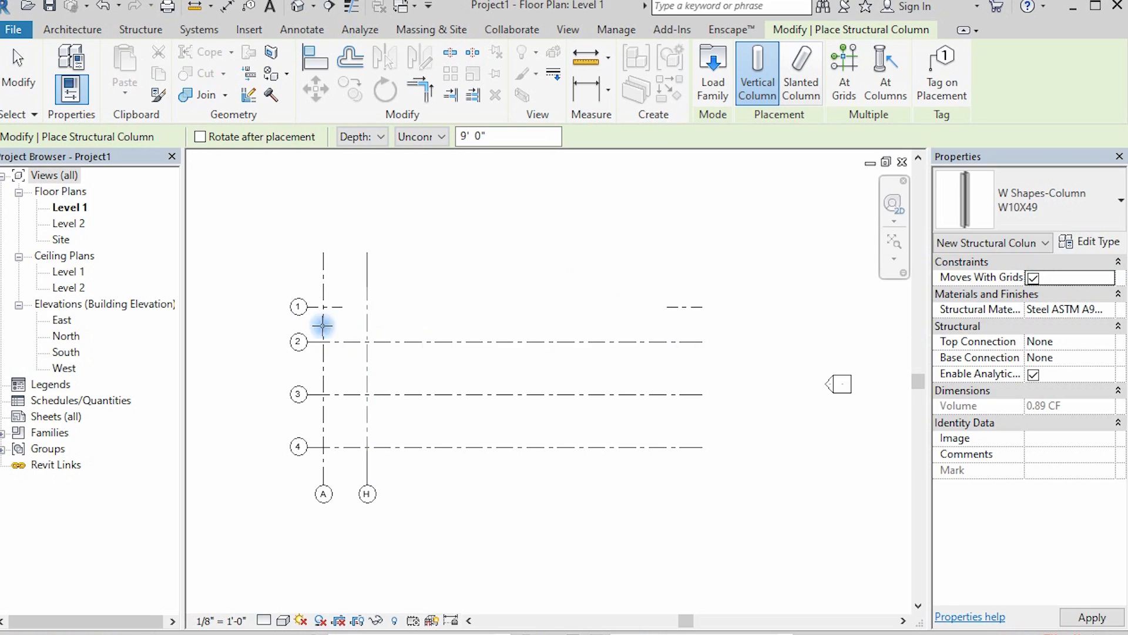
{"action": "left_click", "coordinate": [366, 341]}
{"action": "left_click", "coordinate": [366, 342]}
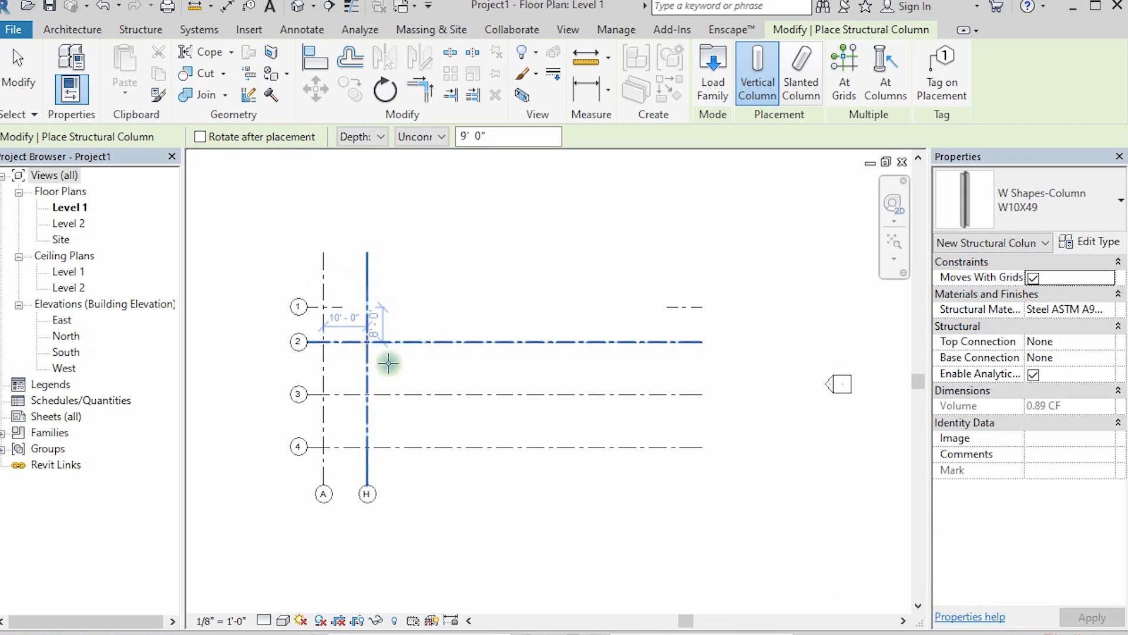
{"action": "left_click", "coordinate": [393, 368]}
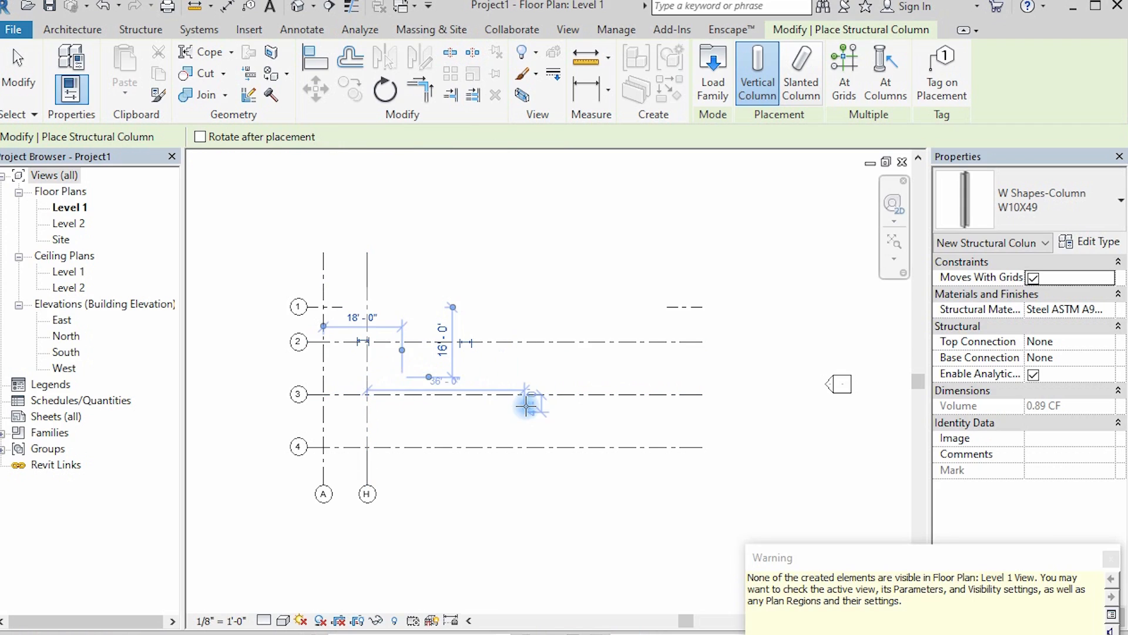
{"action": "key", "text": "Escape"}
{"action": "key", "text": "Escape"}
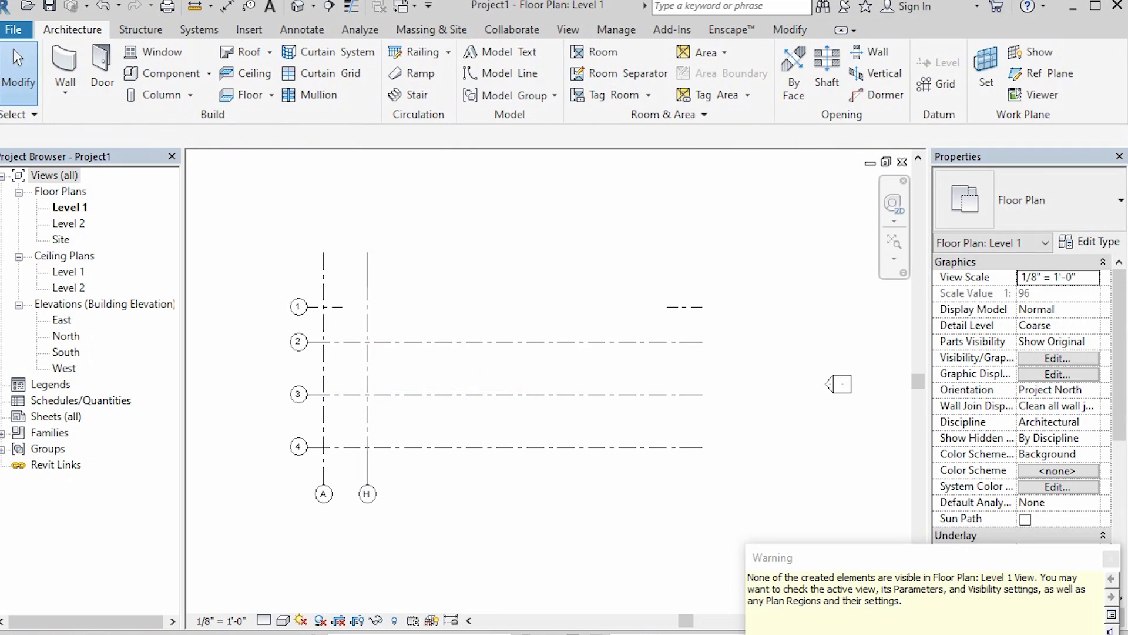
Place a 24" x 24" rectangular architectural column, with its height up to Level 2, at the intersection of grids H and 3
{"action": "left_click", "coordinate": [187, 99]}
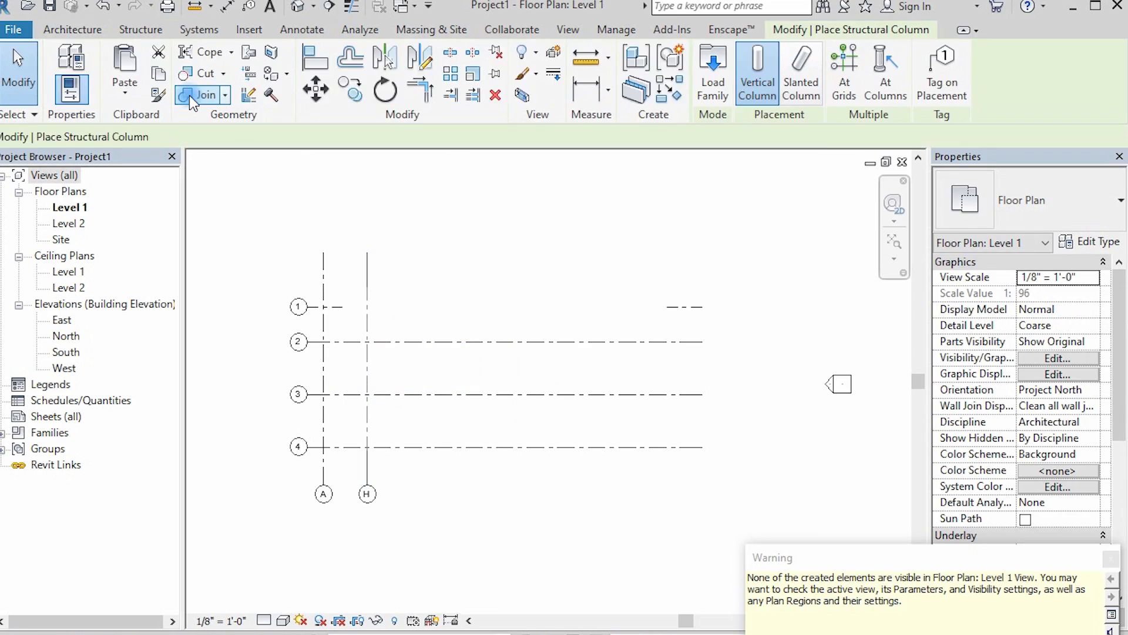
{"action": "key", "text": "Escape"}
{"action": "left_click", "coordinate": [189, 95]}
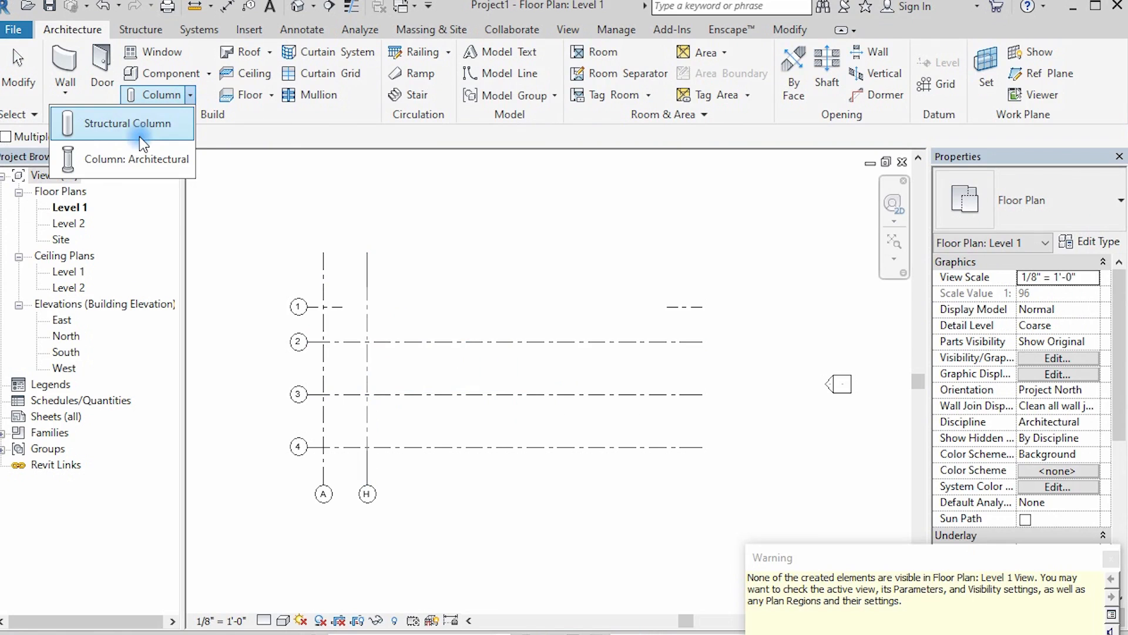
{"action": "left_click", "coordinate": [119, 160]}
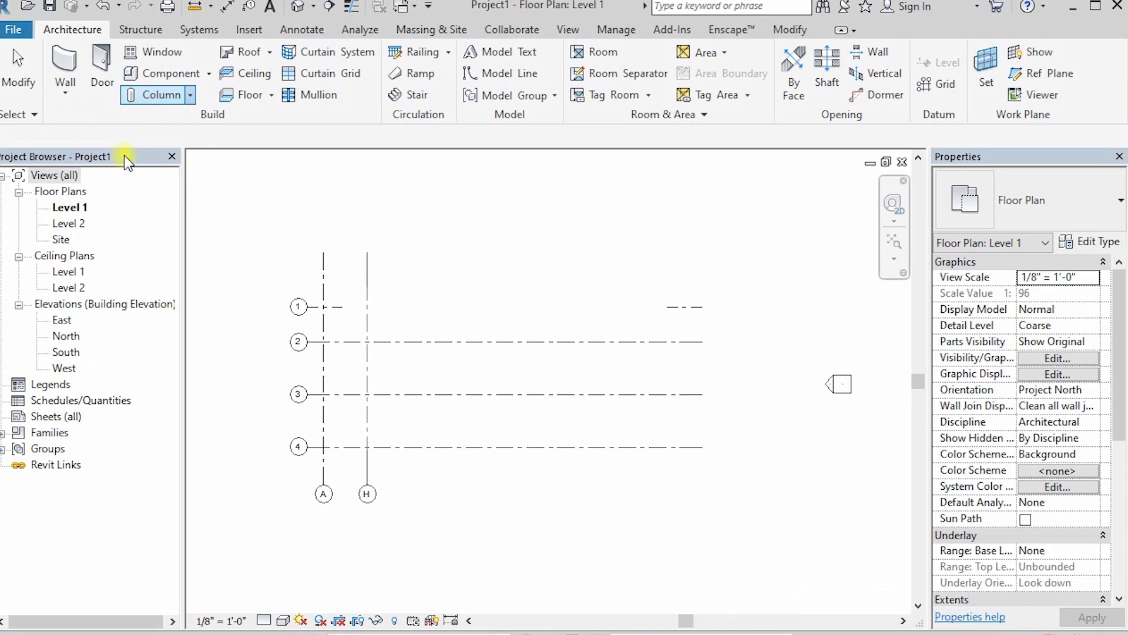
{"action": "left_click", "coordinate": [367, 394]}
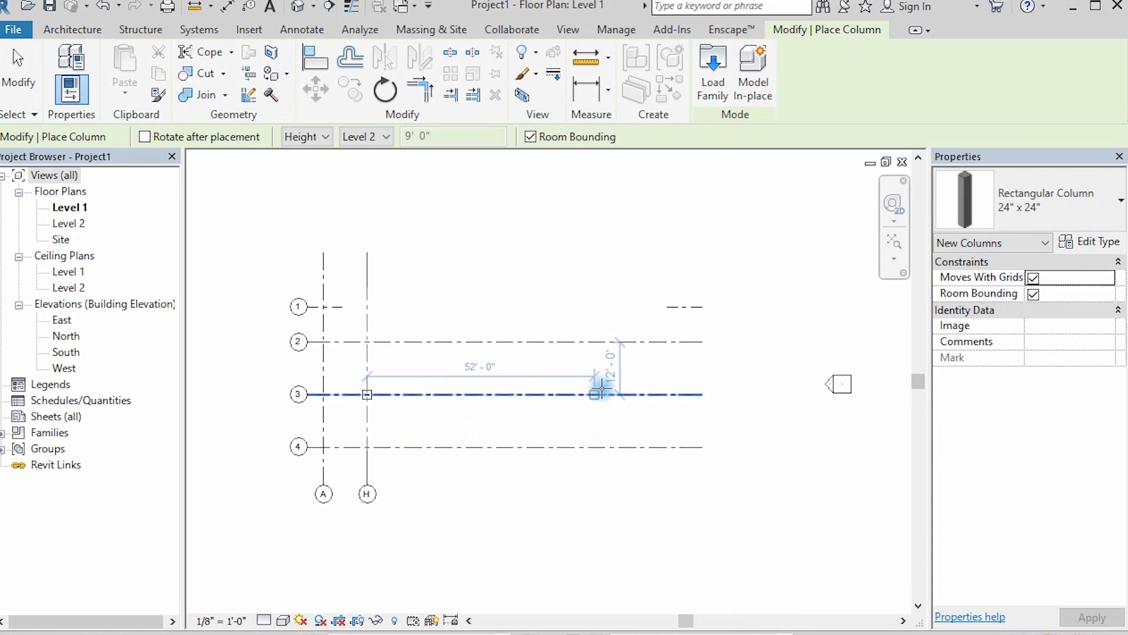
{"action": "left_click", "coordinate": [376, 398]}
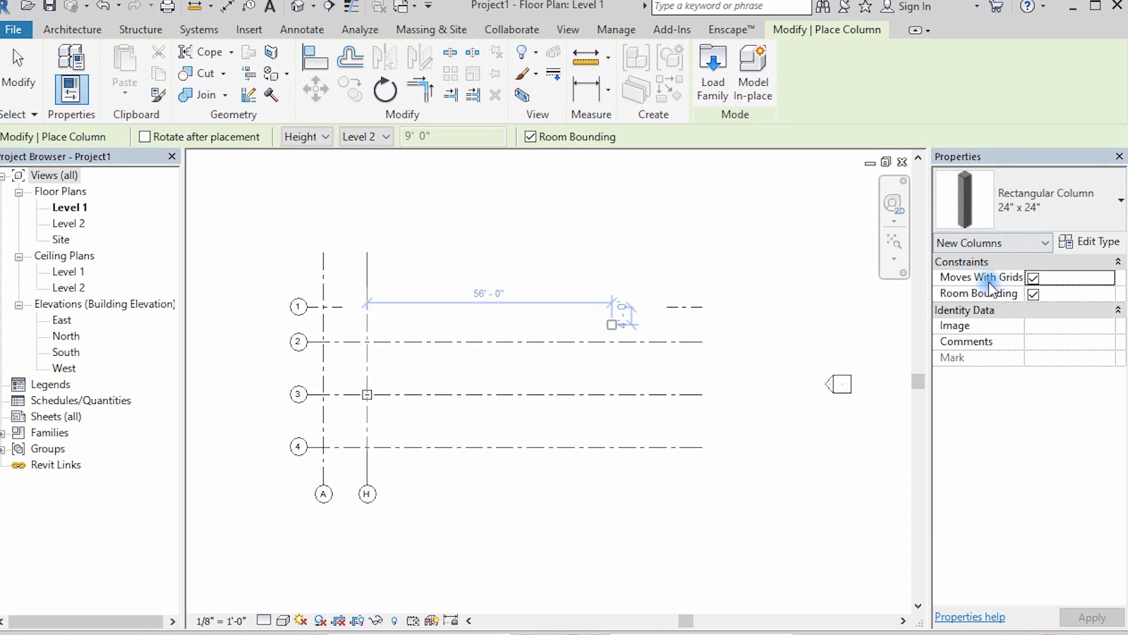
Turn off Moves With Grids for new architectural columns and turn it back on
{"action": "left_click", "coordinate": [1033, 277]}
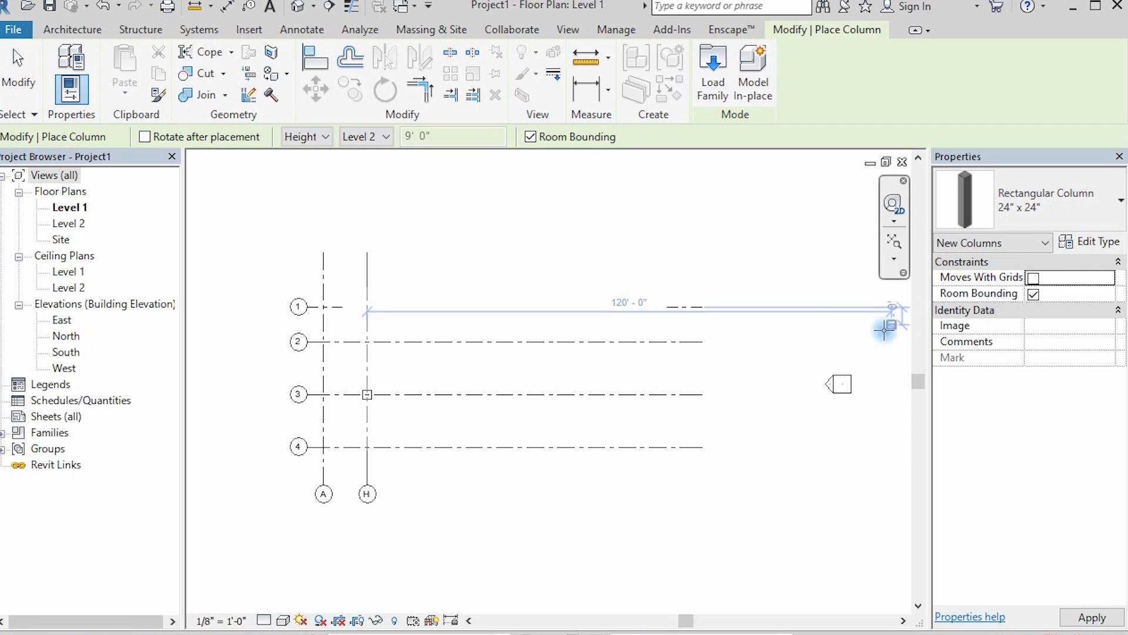
{"action": "left_click", "coordinate": [1035, 279]}
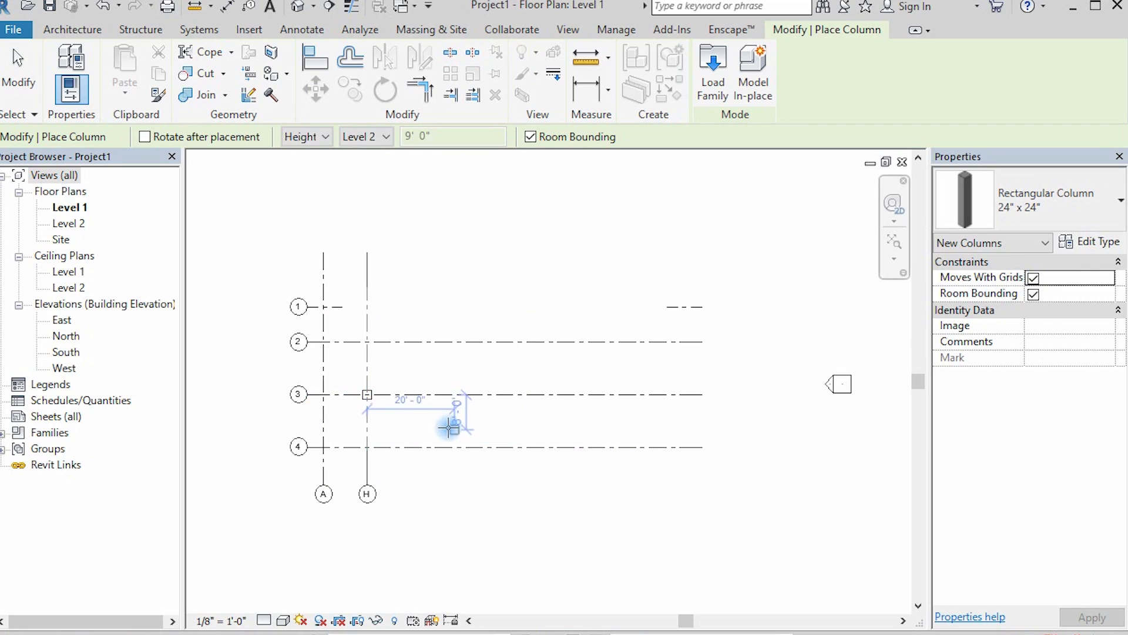
{"action": "scroll", "coordinate": [456, 406], "scroll_direction": "down", "scroll_amount": 2}
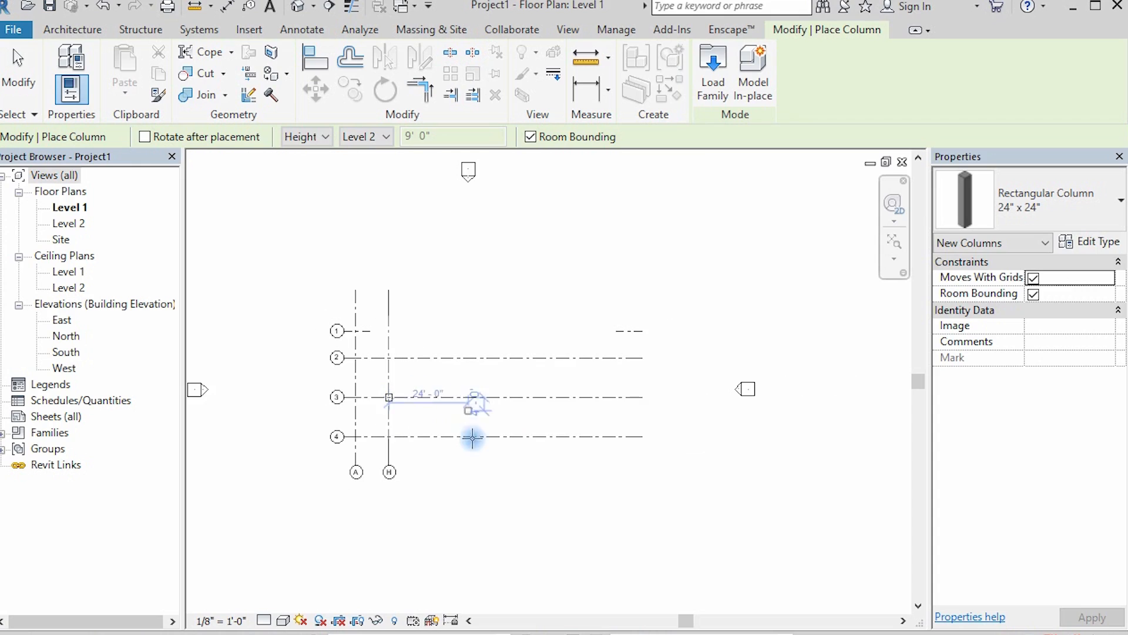